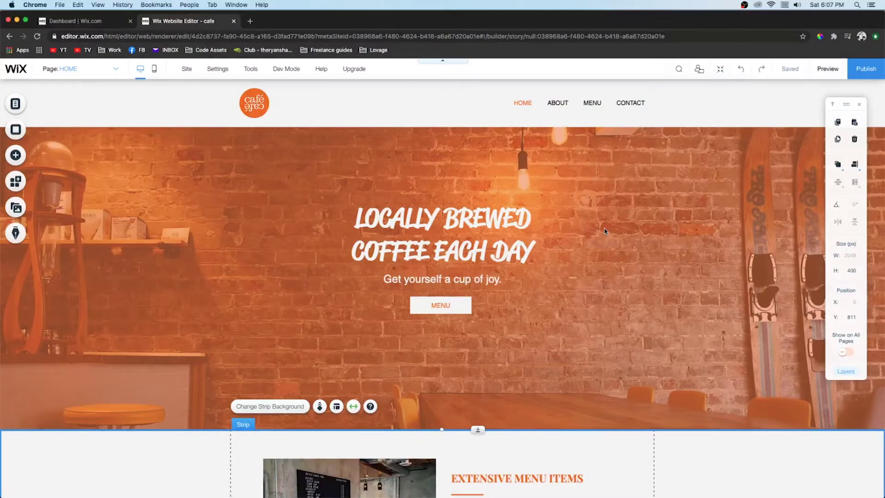
# - Set the hero headline's font to Playfair Display Bold
pyautogui.scroll(-3, 605, 232)
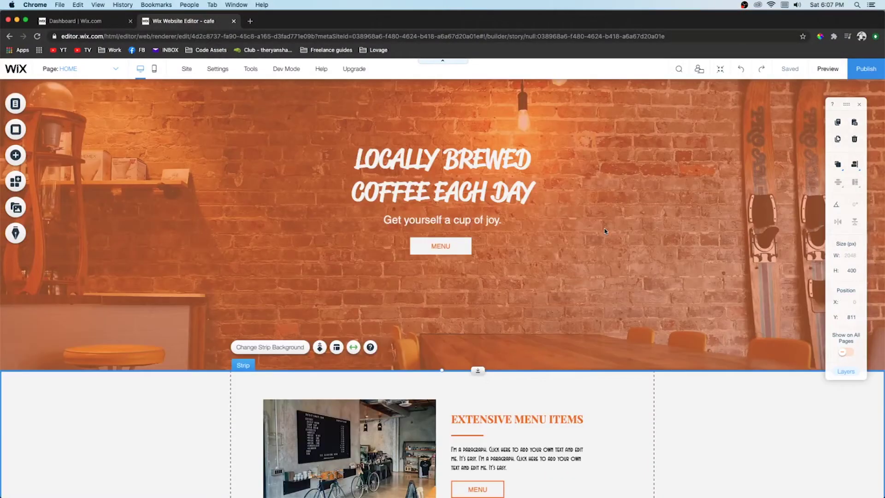
pyautogui.click(415, 187)
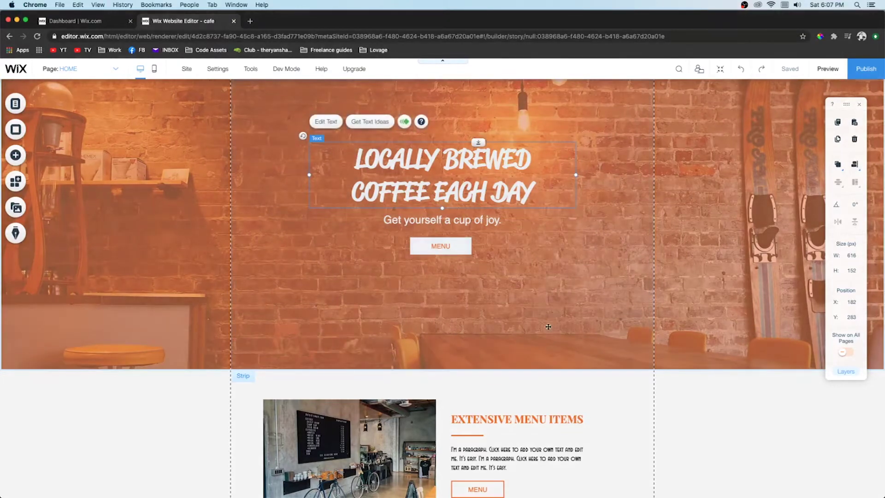
pyautogui.click(328, 122)
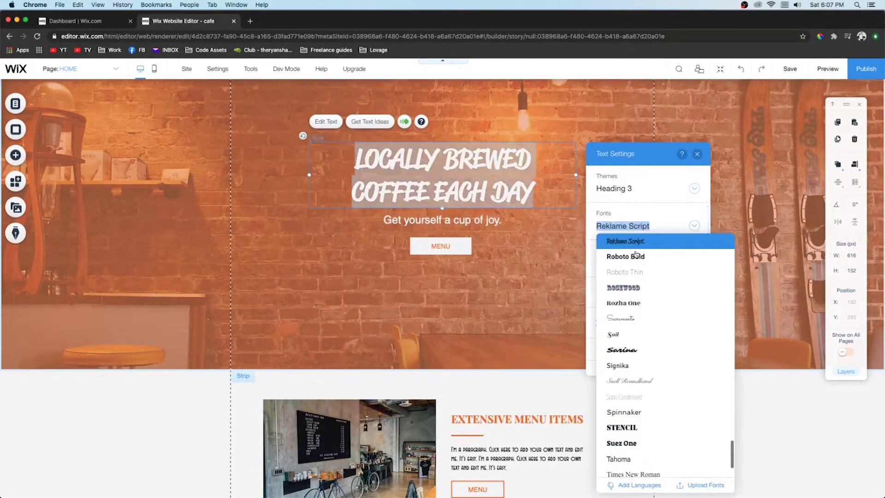
pyautogui.click(636, 226)
pyautogui.scroll(5, 641, 331)
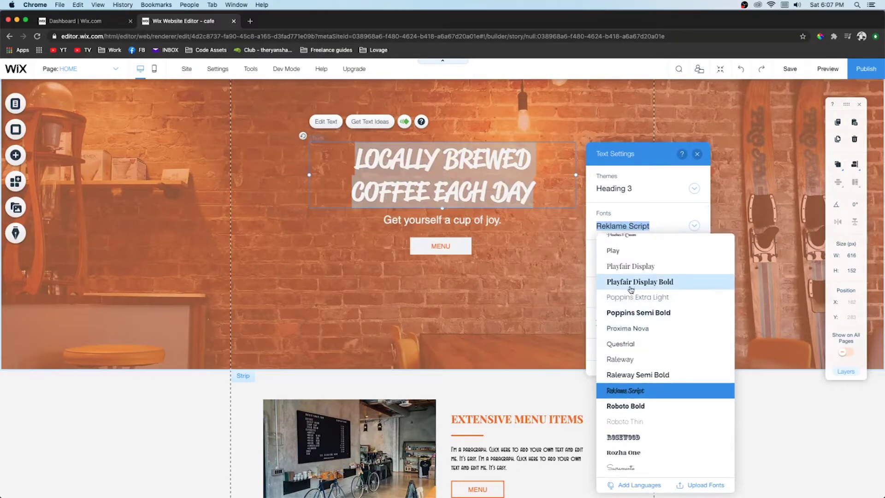
pyautogui.click(480, 306)
# - Give the Extensive Menu Items paragraph a plain sans-serif font
pyautogui.scroll(-3, 480, 306)
pyautogui.click(463, 323)
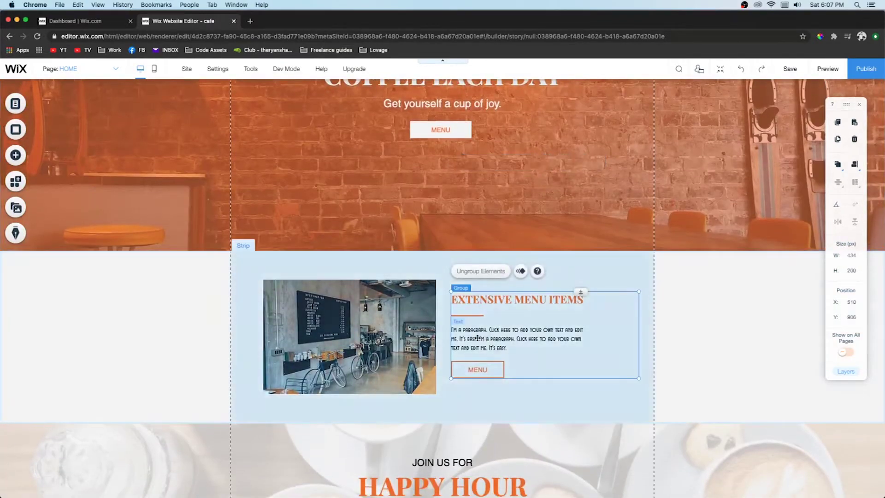
pyautogui.click(465, 325)
pyautogui.doubleClick(465, 325)
pyautogui.click(519, 414)
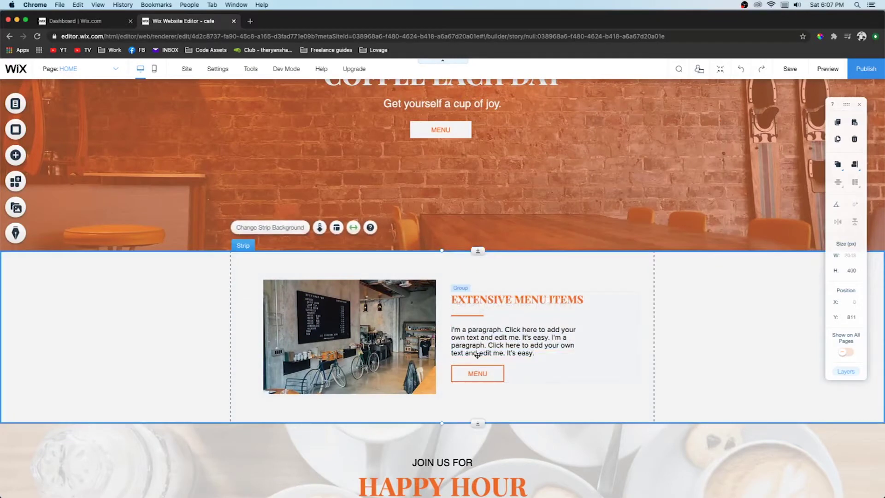
pyautogui.scroll(3, 477, 356)
pyautogui.scroll(1, 477, 355)
pyautogui.scroll(-2, 477, 355)
pyautogui.scroll(2, 478, 355)
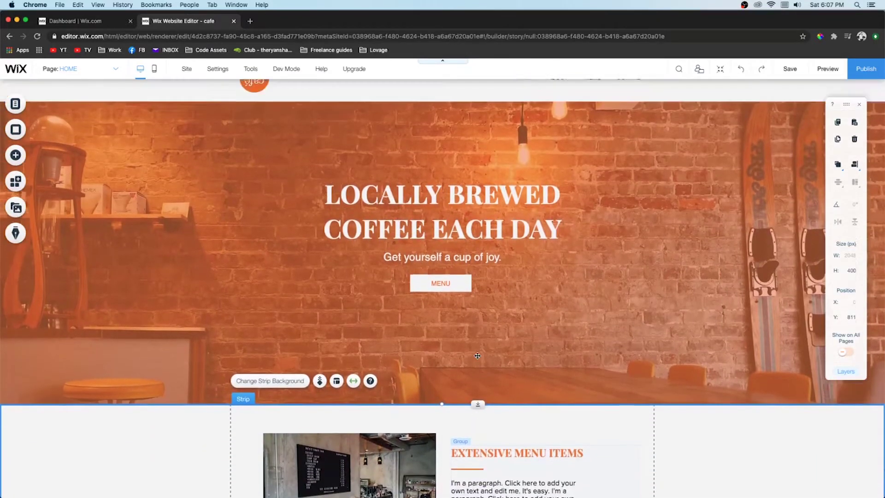
pyautogui.scroll(-3, 478, 355)
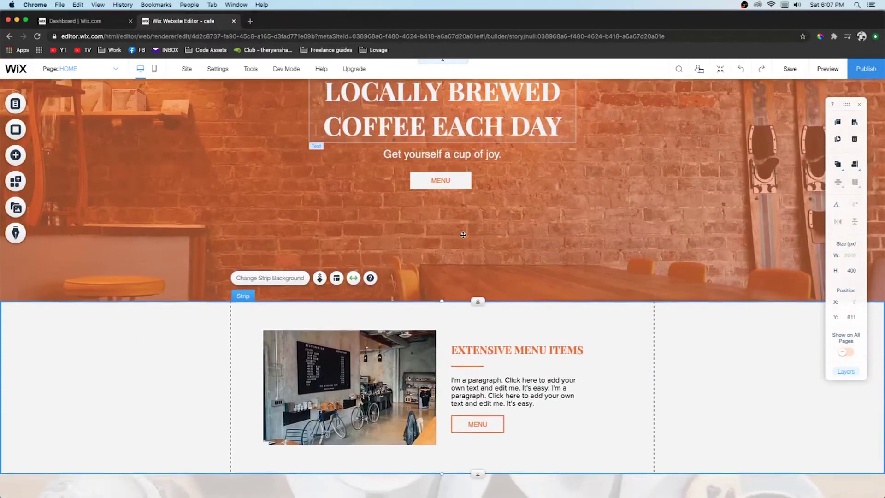
pyautogui.scroll(2, 463, 235)
pyautogui.scroll(1, 463, 235)
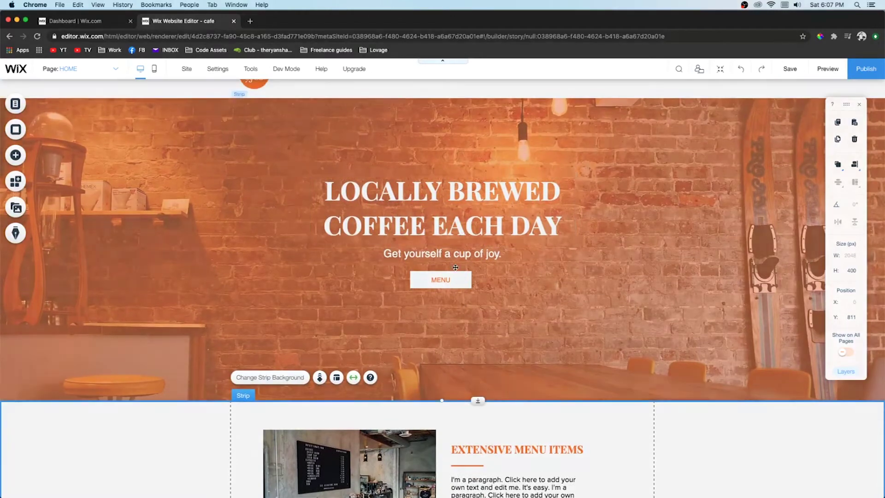
pyautogui.scroll(-4, 443, 239)
pyautogui.scroll(3, 455, 267)
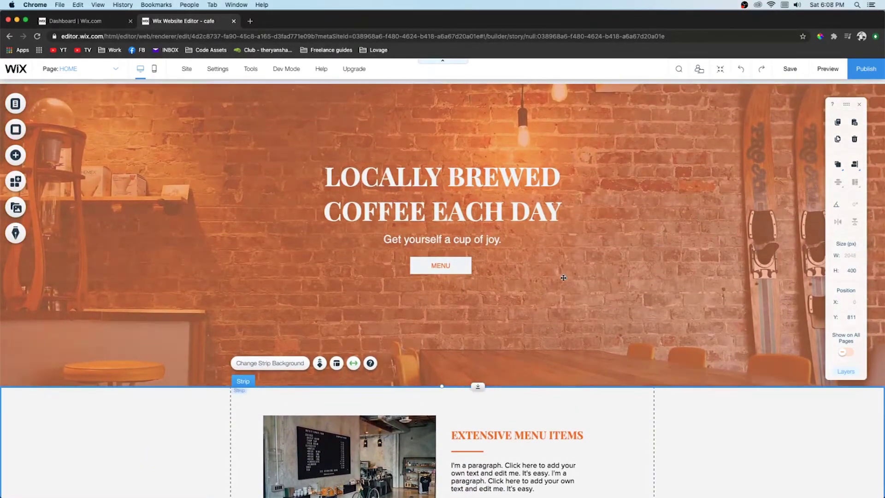
pyautogui.scroll(1, 563, 277)
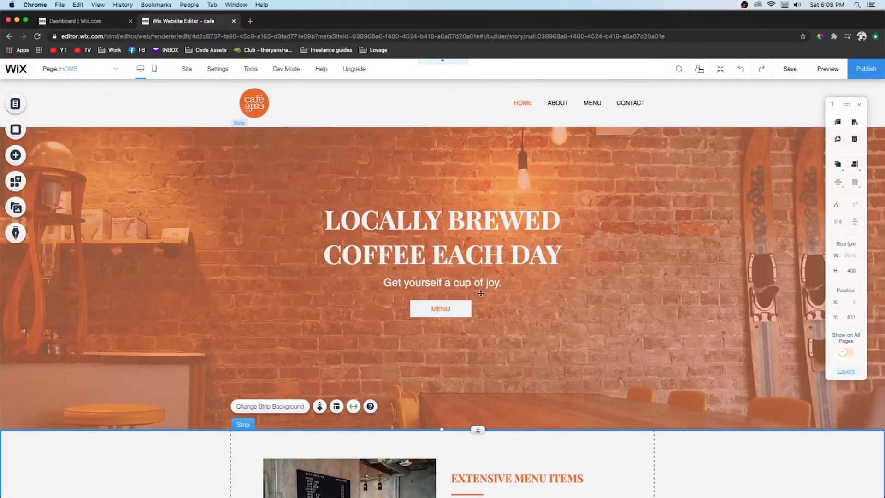
pyautogui.scroll(-3, 481, 293)
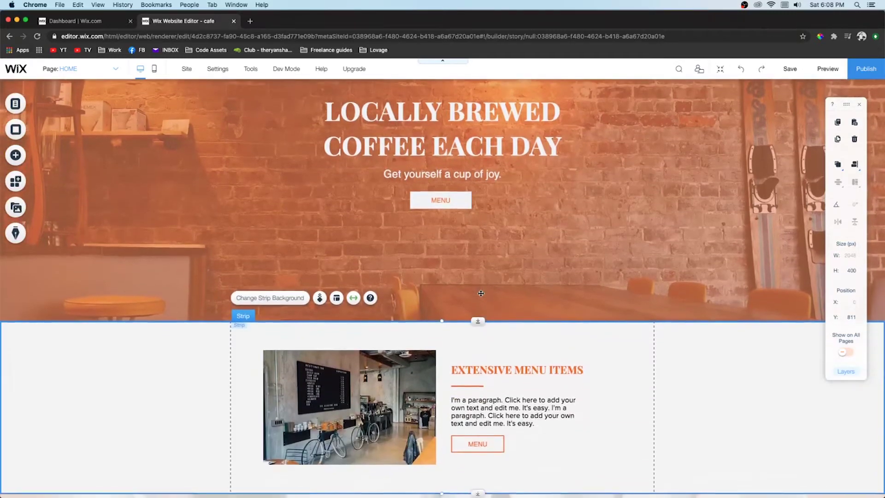
pyautogui.scroll(3, 480, 402)
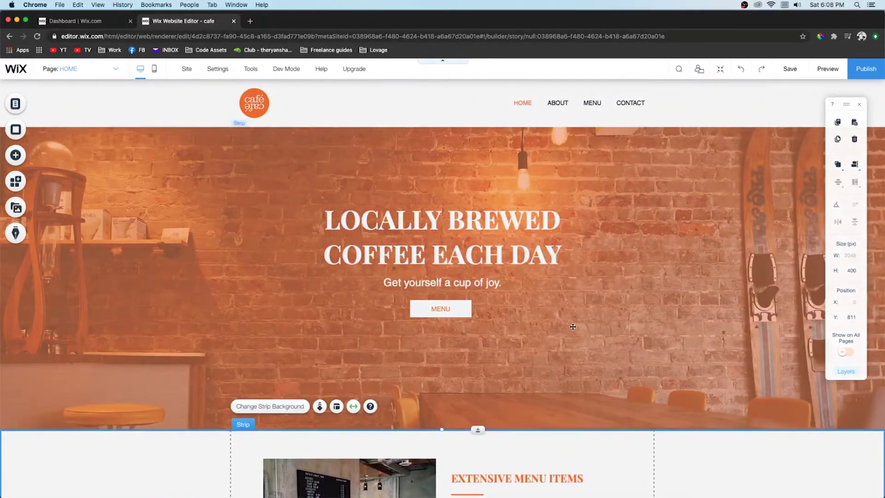
pyautogui.scroll(-5, 573, 326)
pyautogui.scroll(1, 573, 326)
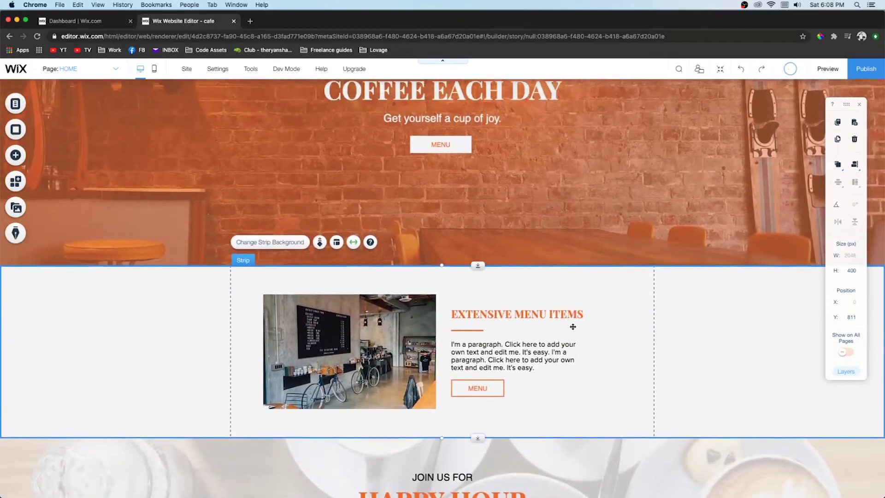
pyautogui.scroll(4, 572, 326)
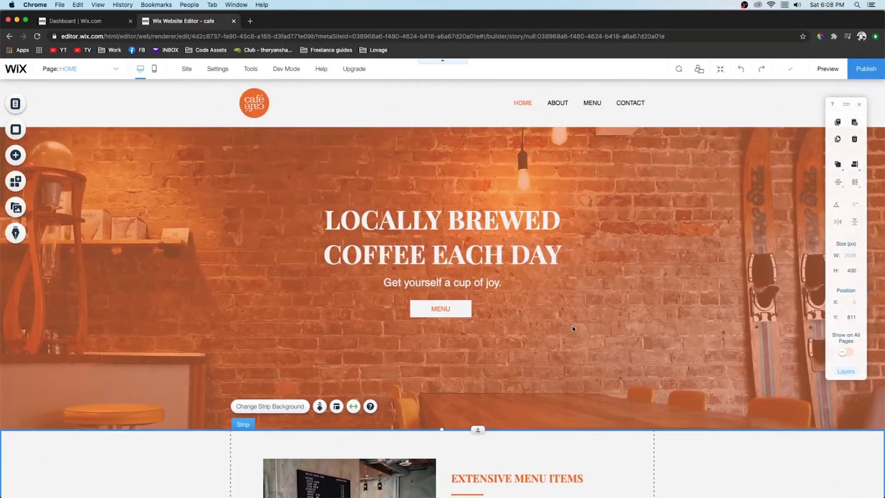
pyautogui.scroll(-7, 661, 285)
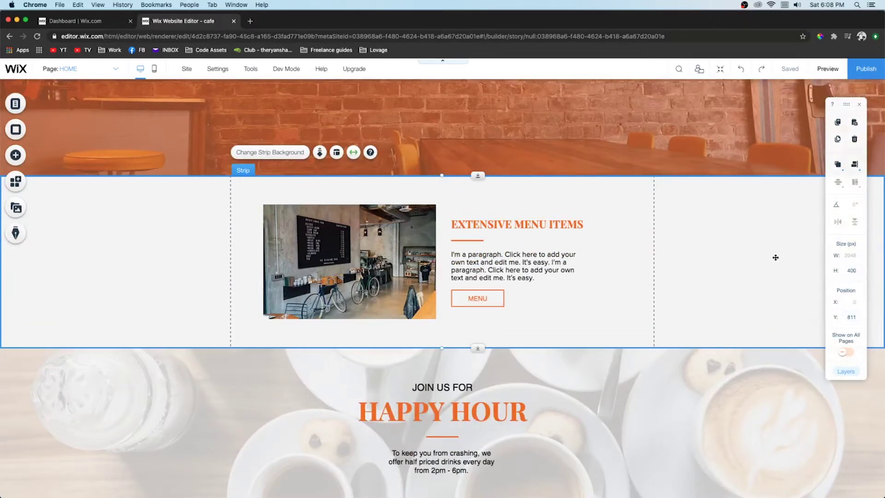
pyautogui.scroll(-7, 801, 262)
# - Set the Happy Hour strip's height to 400 px to match the menu-items strip
pyautogui.click(719, 263)
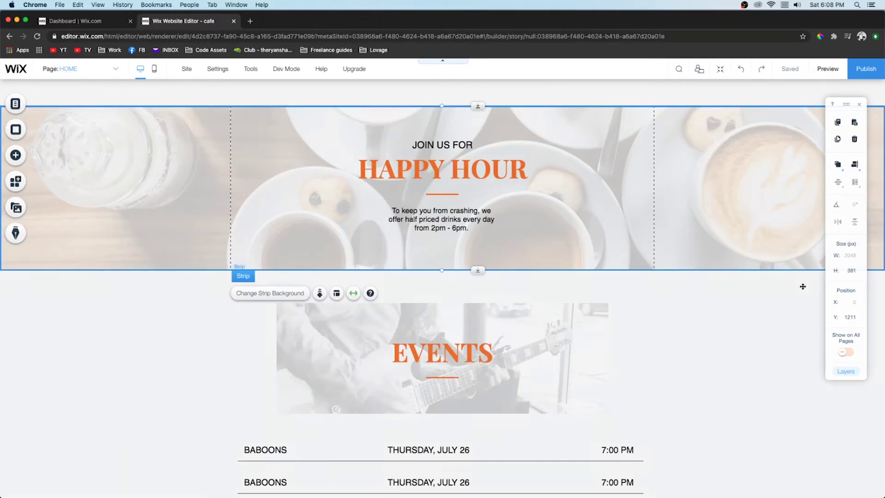
pyautogui.click(858, 273)
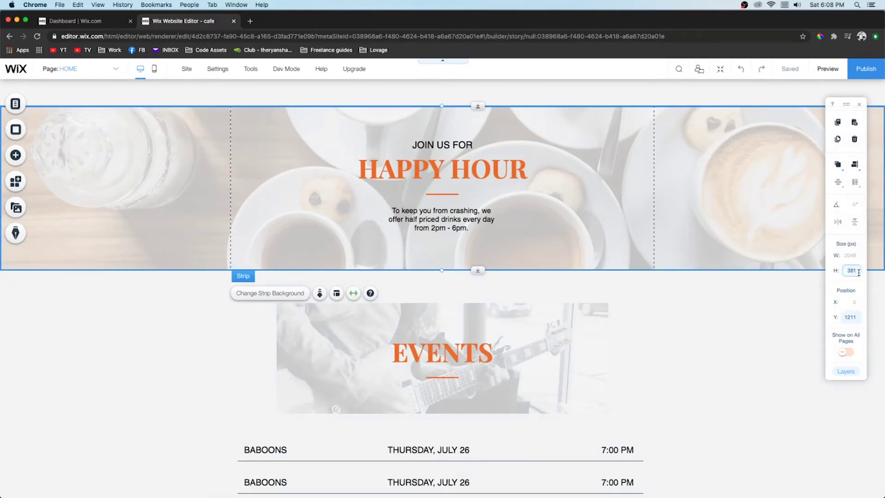
pyautogui.write('40')
pyautogui.click(726, 320)
pyautogui.scroll(5, 726, 320)
pyautogui.scroll(-3, 727, 318)
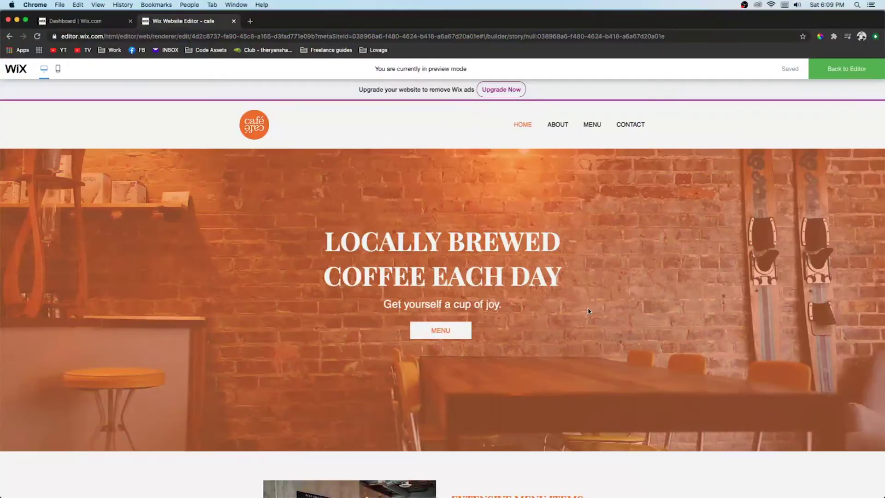
# - Scroll through the homepage preview, then return to editing mode
pyautogui.scroll(-3, 588, 311)
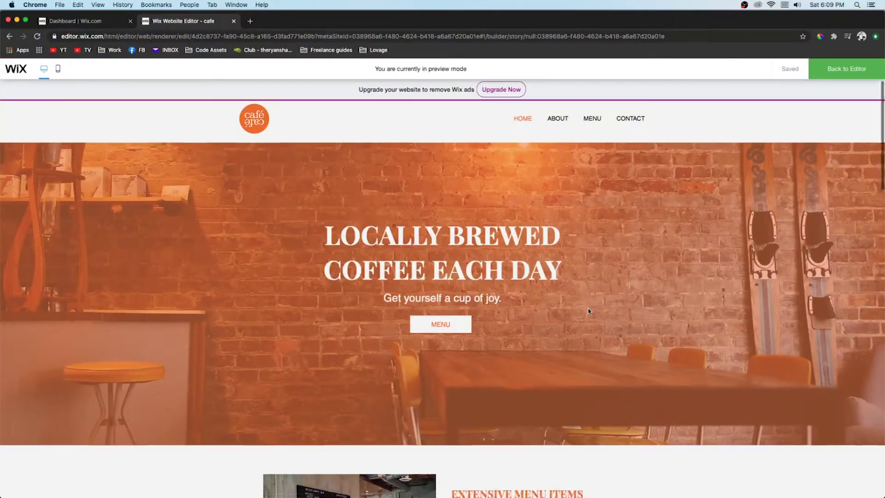
pyautogui.scroll(-3, 587, 311)
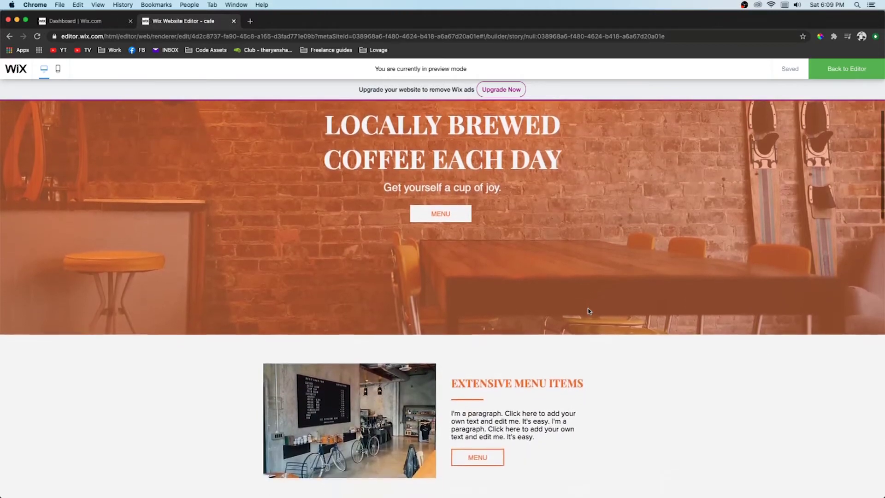
pyautogui.scroll(5, 592, 304)
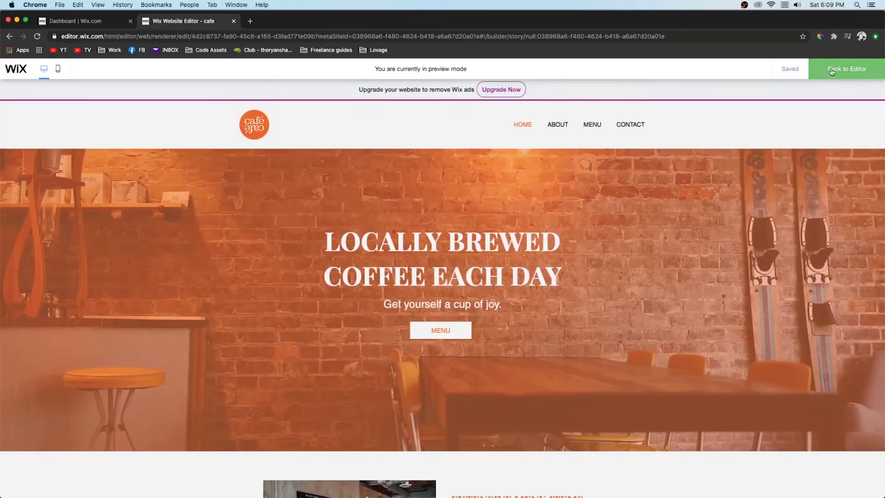
pyautogui.click(831, 71)
# - Give the LOCALLY BREWED hero headline a Fade-In animation
pyautogui.click(368, 208)
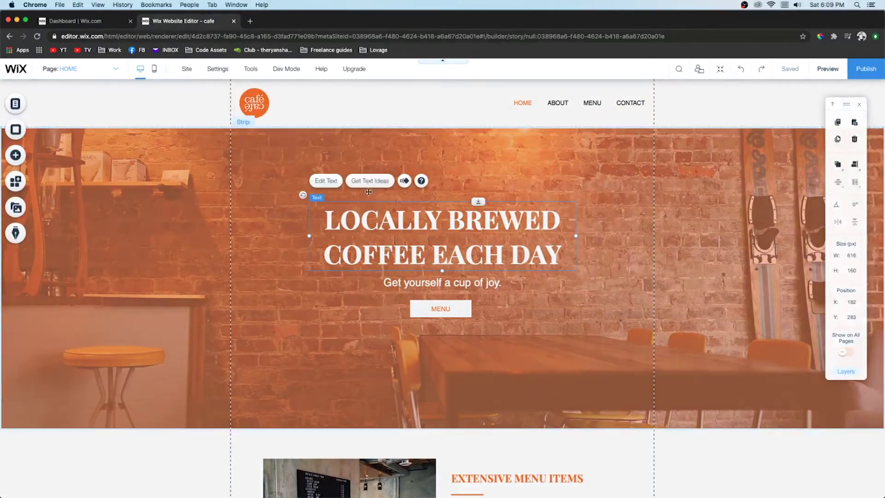
pyautogui.click(404, 180)
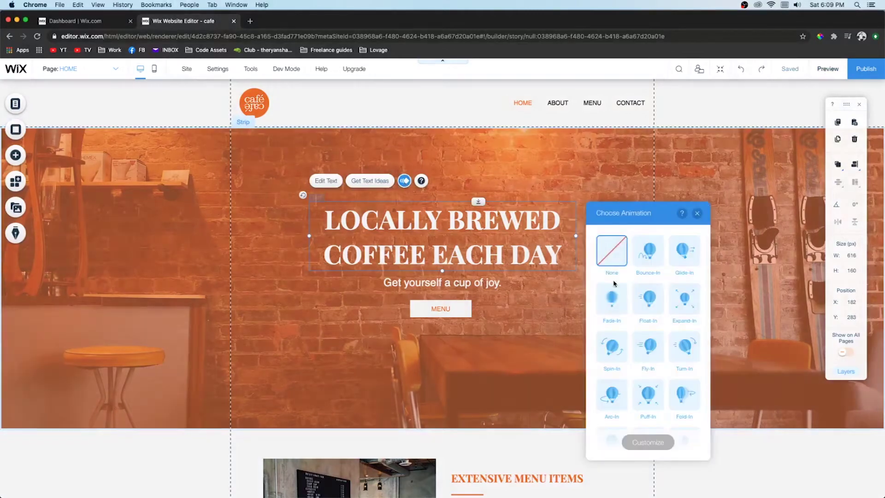
pyautogui.click(614, 300)
pyautogui.scroll(-3, 500, 344)
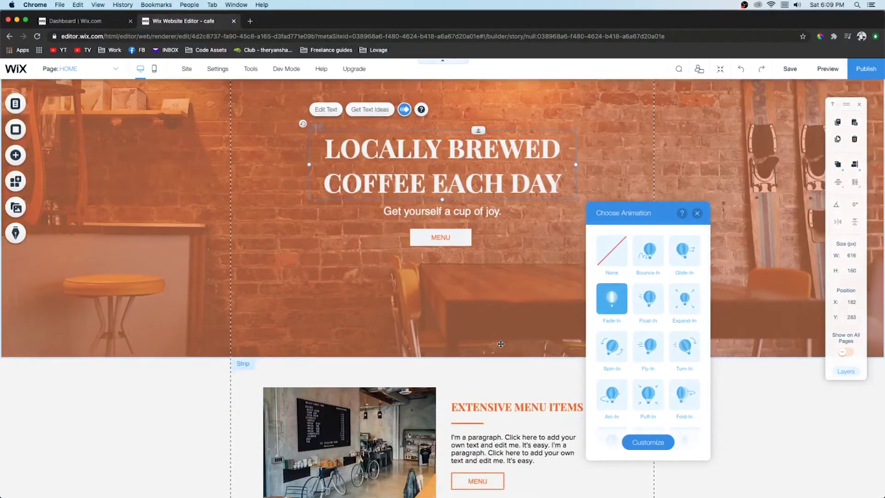
pyautogui.scroll(3, 500, 344)
# - Preview the site to watch the headline fade in, then return to editing
pyautogui.click(827, 69)
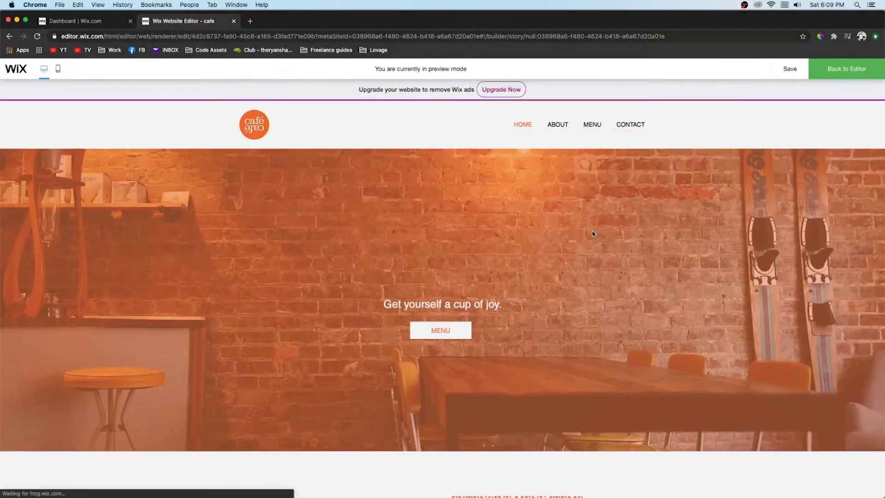
pyautogui.scroll(-3, 591, 233)
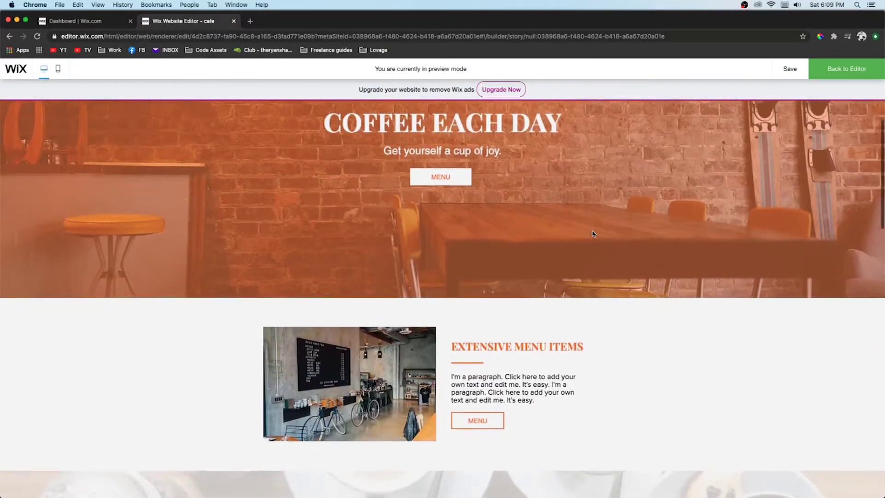
pyautogui.scroll(3, 593, 233)
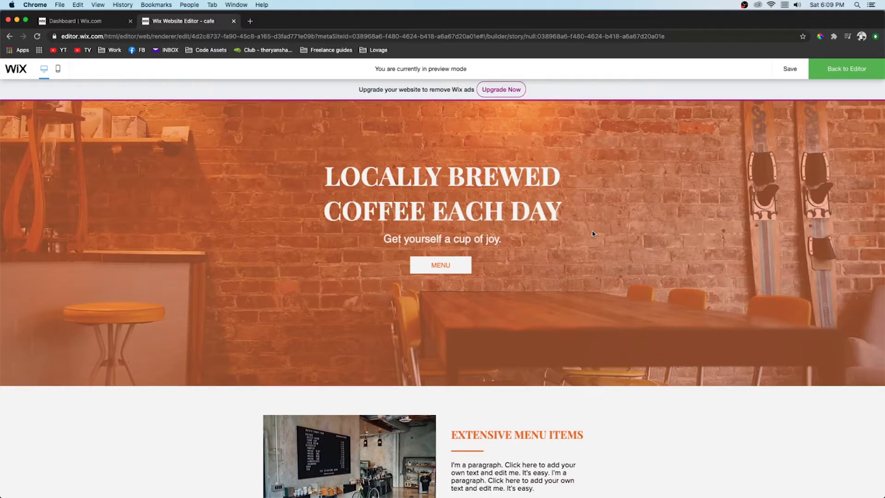
pyautogui.scroll(2, 590, 232)
pyautogui.press('super+p')
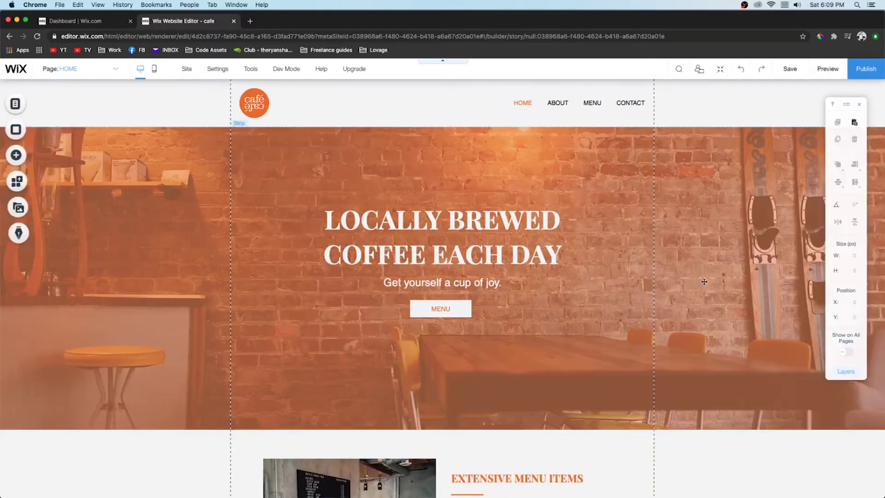
# - Give the hero strip's background a Parallax scroll effect and preview the site
pyautogui.click(727, 272)
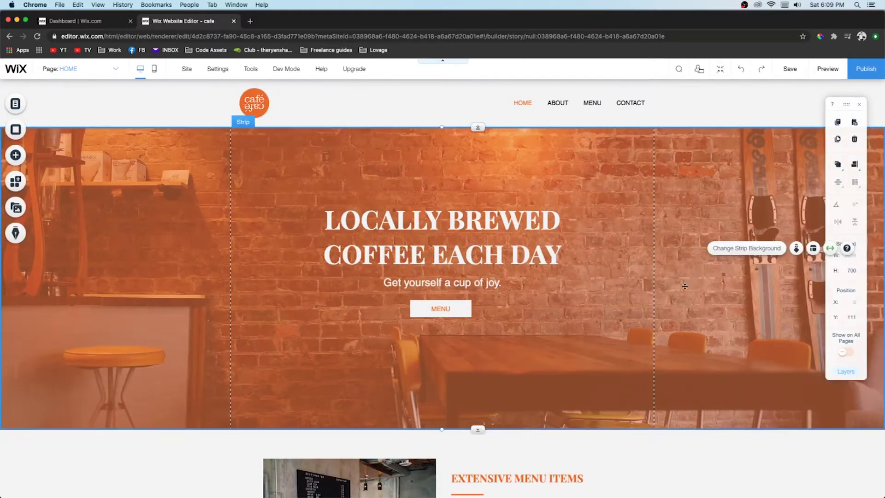
pyautogui.click(796, 249)
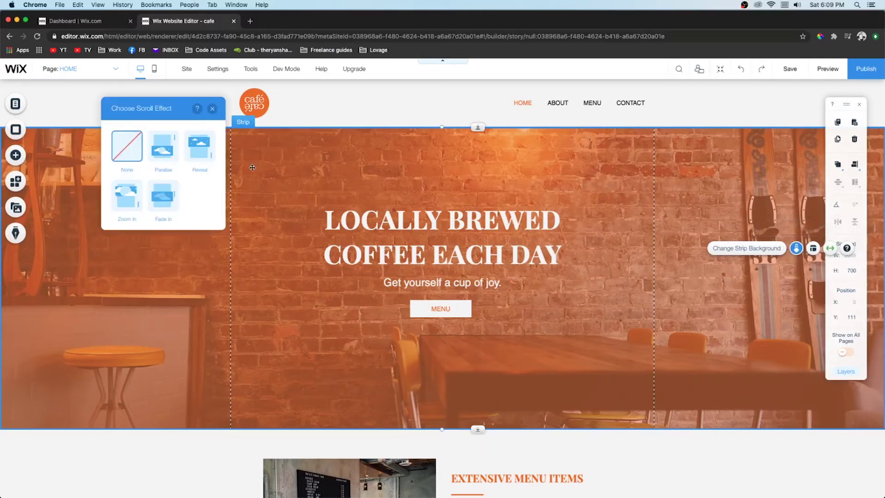
pyautogui.click(159, 153)
pyautogui.click(212, 108)
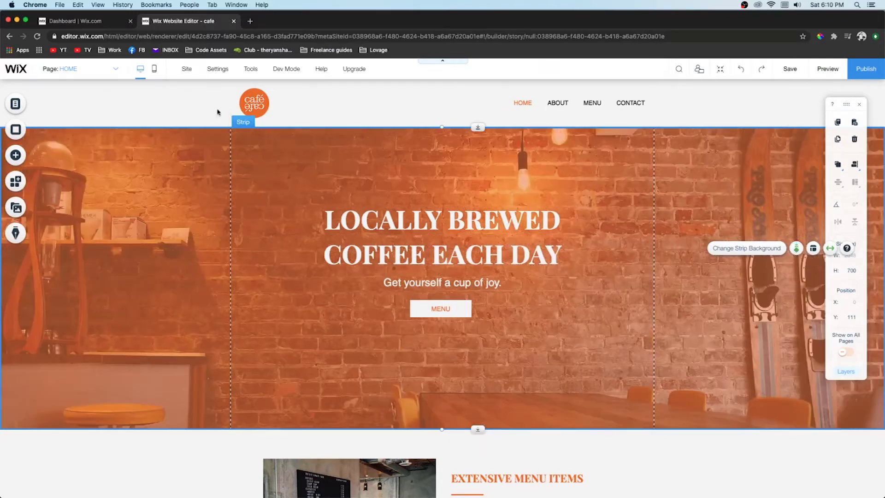
pyautogui.click(834, 69)
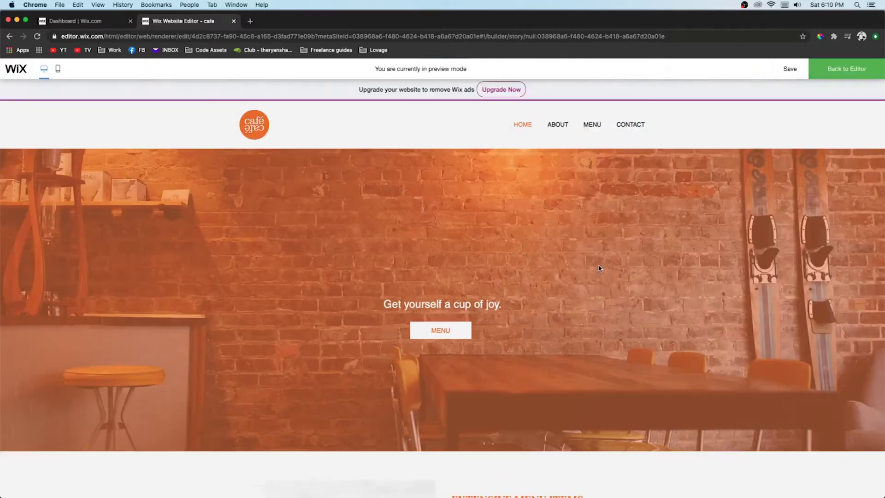
pyautogui.scroll(-3, 599, 268)
# - Scroll up and down the preview to check the hero's parallax effect
pyautogui.scroll(3, 599, 269)
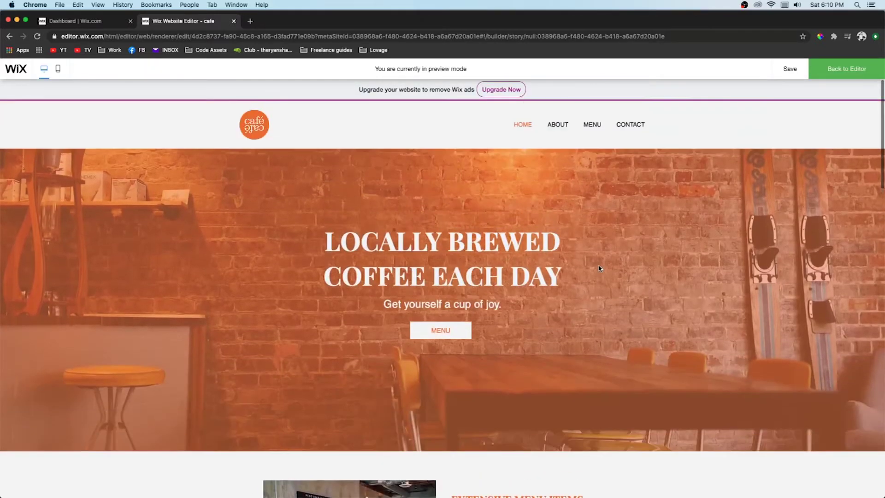
pyautogui.scroll(-4, 599, 268)
pyautogui.scroll(3, 599, 268)
pyautogui.scroll(-1, 599, 268)
pyautogui.scroll(-2, 599, 268)
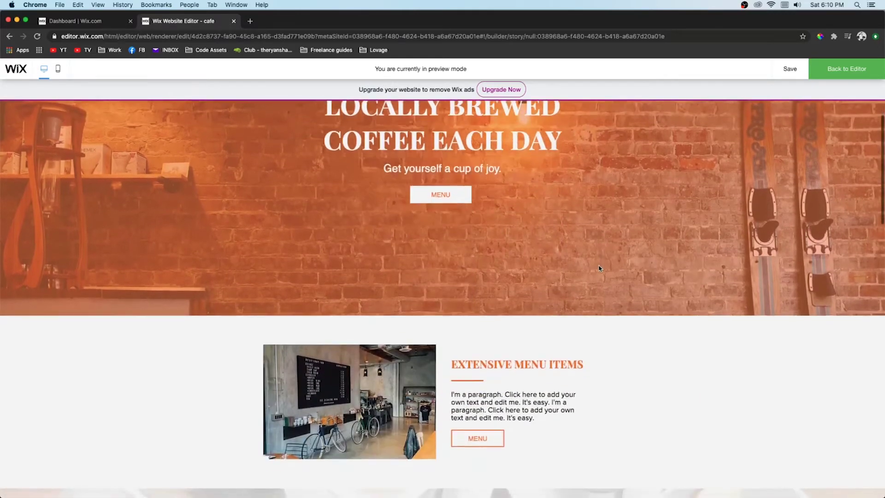
pyautogui.scroll(3, 599, 268)
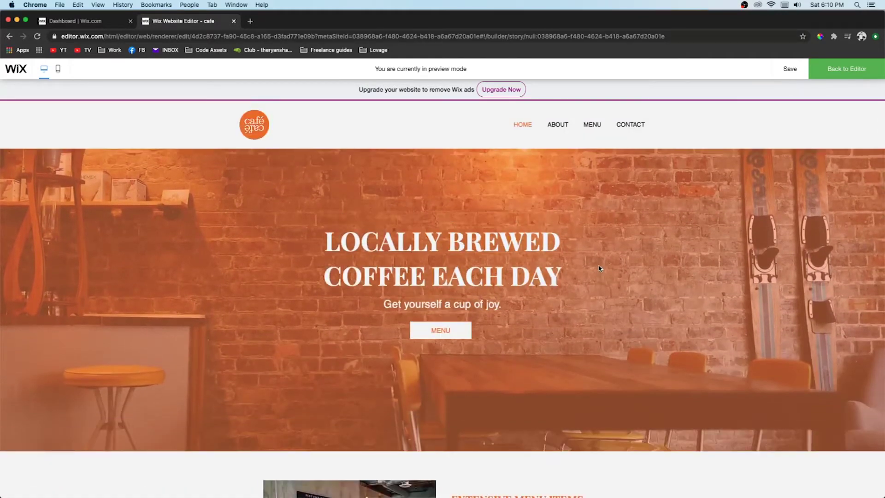
pyautogui.scroll(-2, 599, 268)
pyautogui.scroll(3, 599, 268)
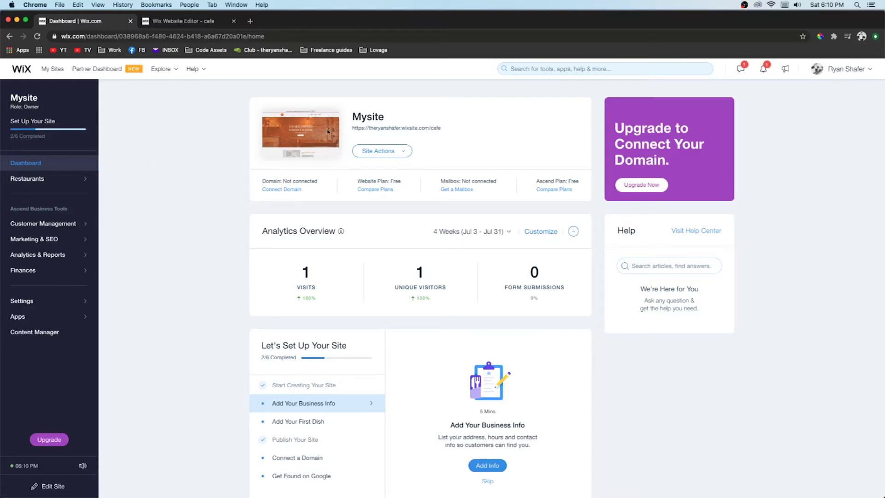
pyautogui.moveTo(354, 117); pyautogui.dragTo(394, 115)
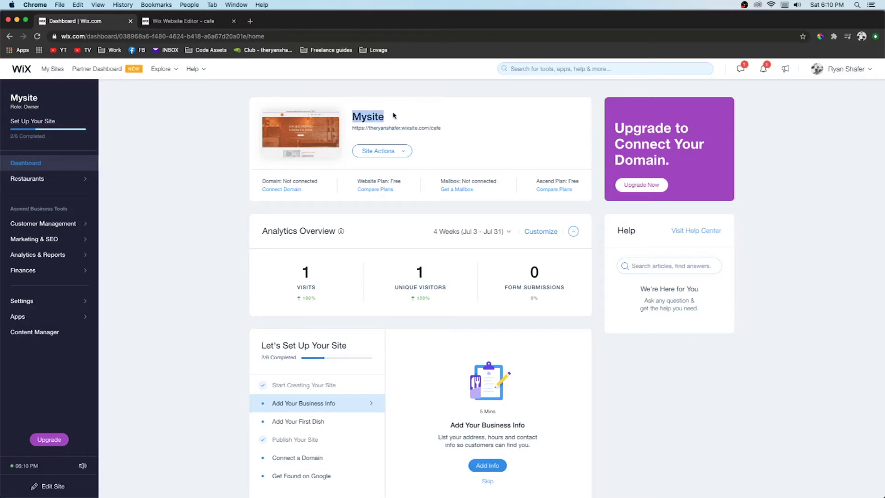
pyautogui.click(454, 131)
pyautogui.tripleClick(349, 131)
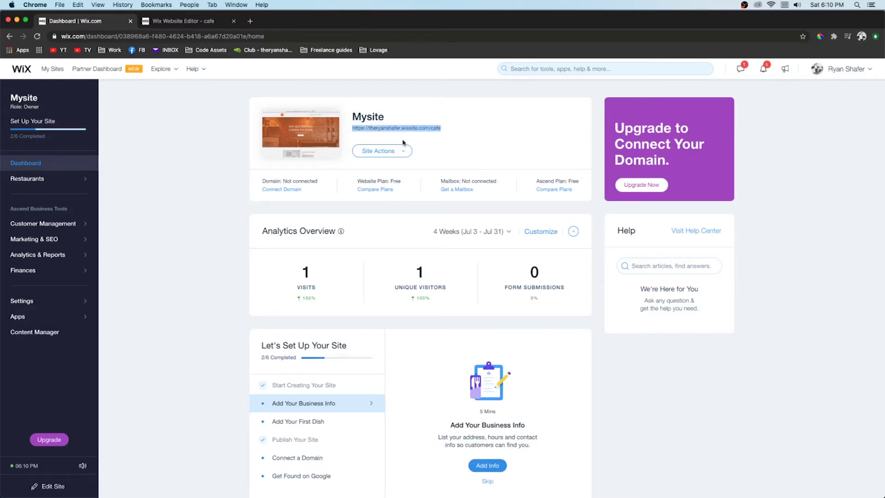
pyautogui.click(452, 152)
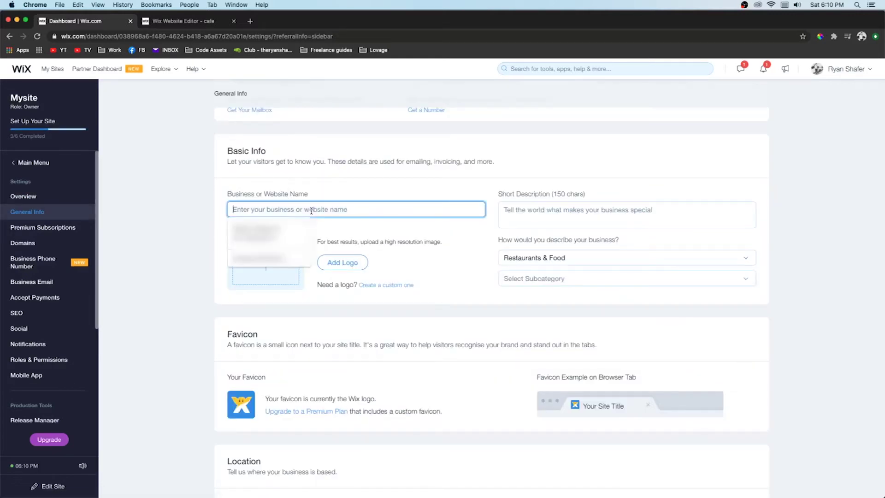
# - Set the business category to Restaurants & Food with subcategory Restaurant
pyautogui.click(195, 225)
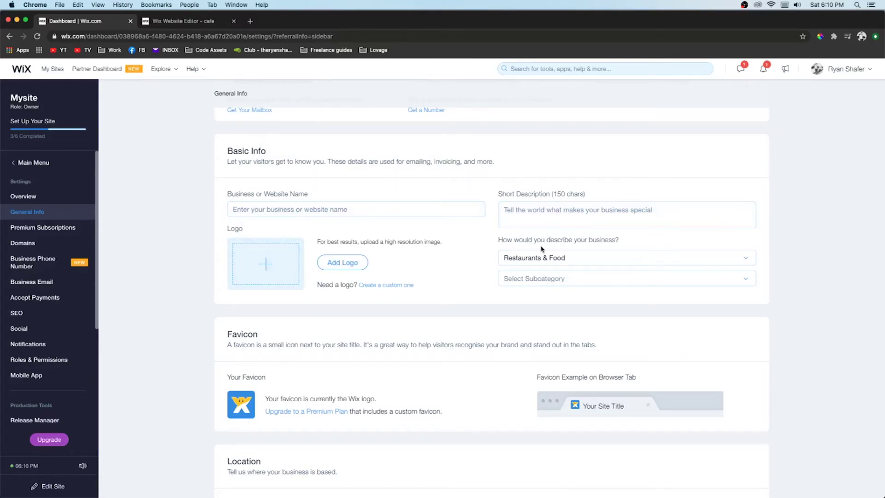
pyautogui.moveTo(498, 240); pyautogui.dragTo(625, 237)
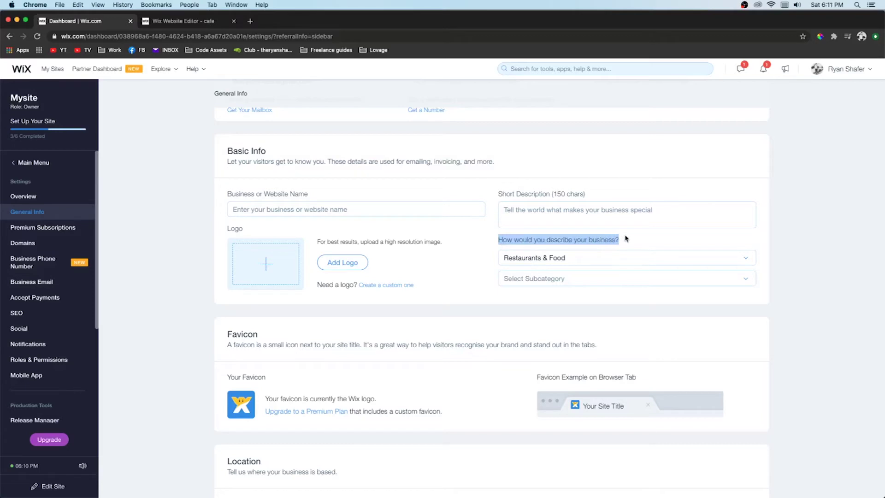
pyautogui.click(616, 258)
pyautogui.click(468, 280)
pyautogui.click(628, 278)
pyautogui.scroll(-2, 534, 331)
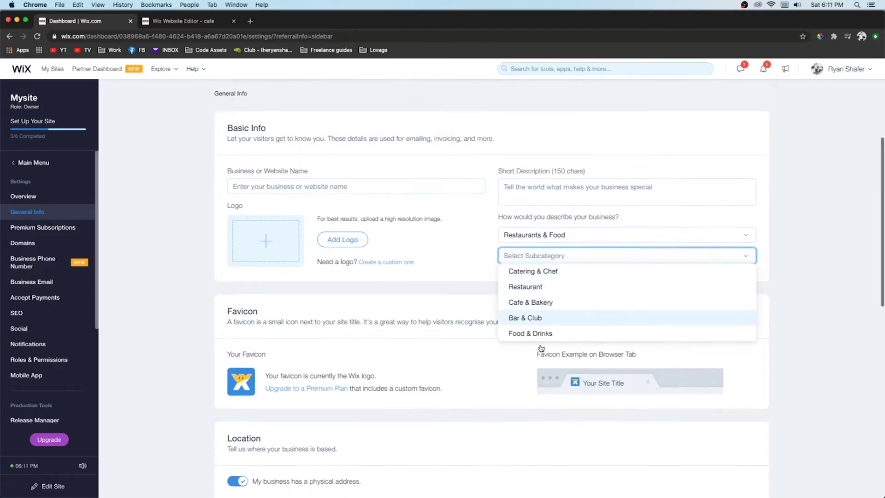
pyautogui.click(532, 278)
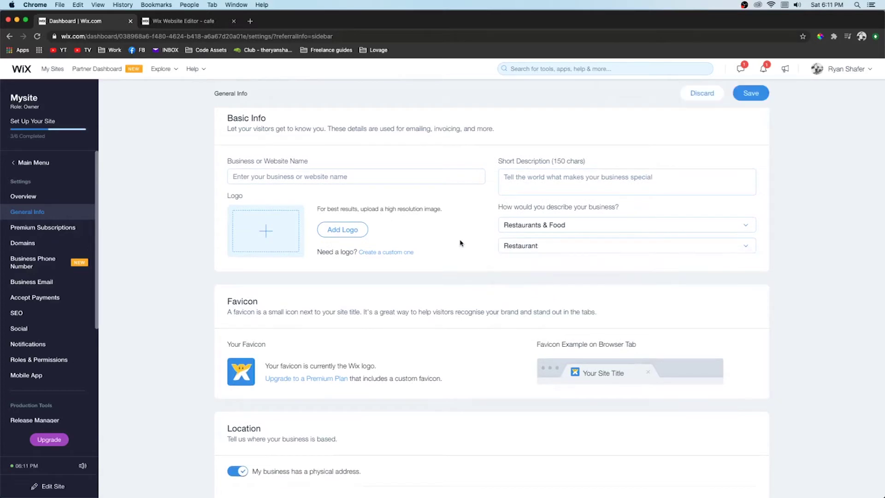
pyautogui.scroll(2, 460, 243)
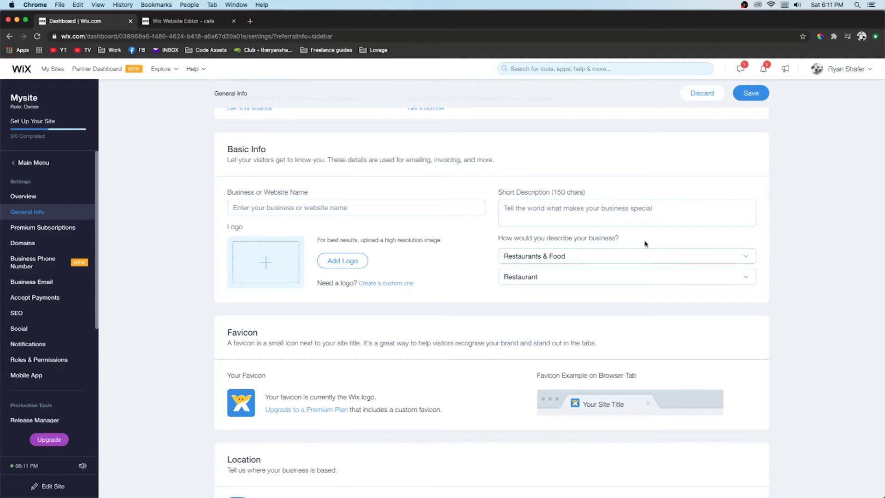
# - Review the Favicon section, which still shows the default Wix favicon
pyautogui.scroll(-3, 277, 257)
pyautogui.moveTo(277, 257); pyautogui.dragTo(227, 257)
pyautogui.click(232, 254)
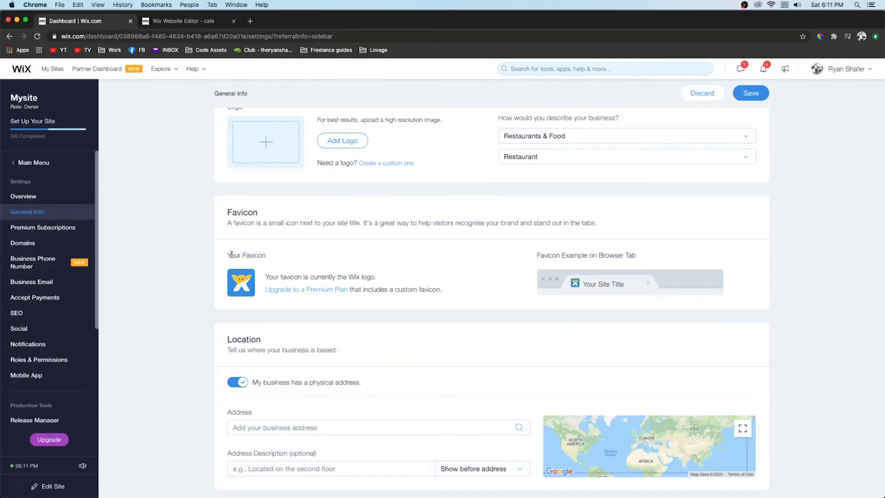
pyautogui.moveTo(227, 257); pyautogui.dragTo(278, 257)
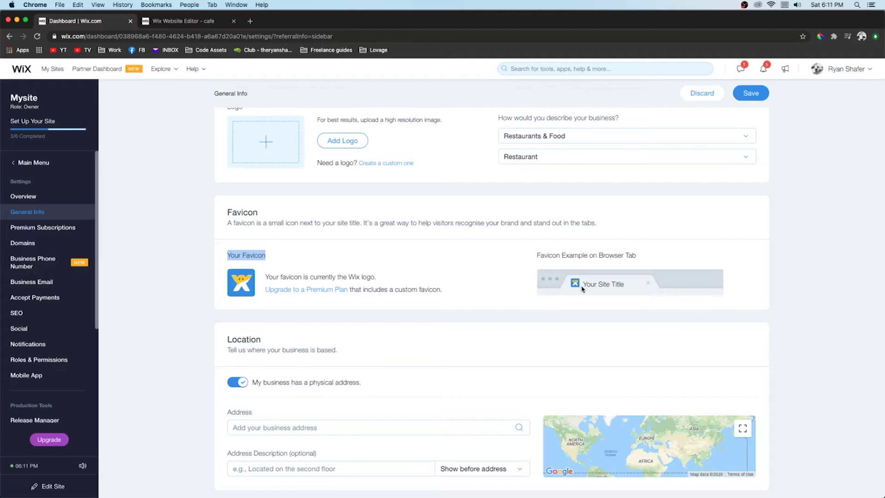
pyautogui.scroll(5, 582, 289)
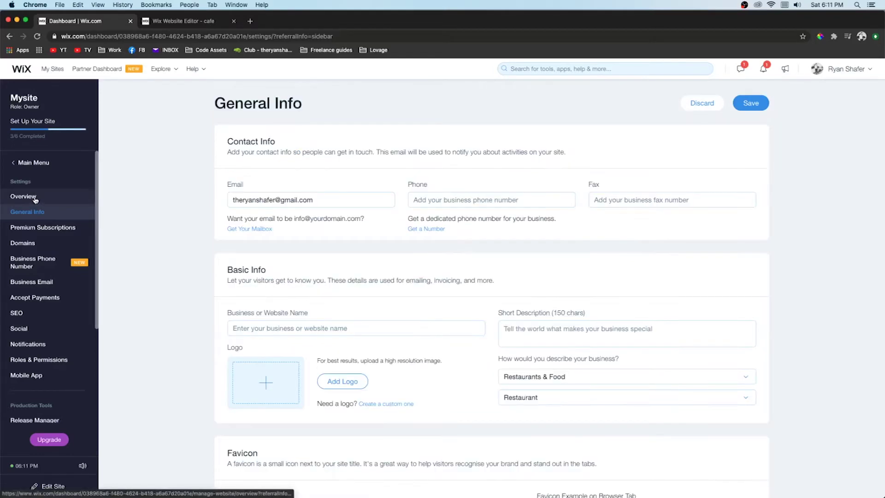
# - Go to Overview and confirm leaving the General Info page
pyautogui.click(35, 197)
pyautogui.click(530, 312)
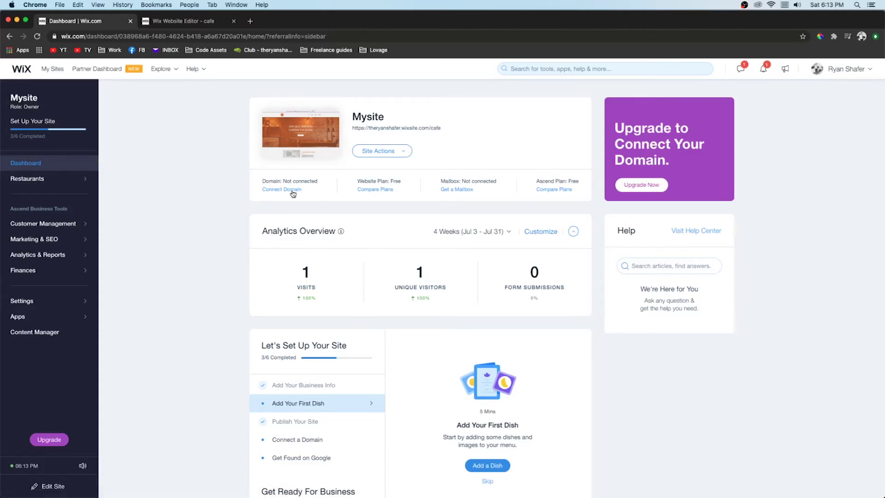
# - In the SEO setup, confirm 'cafe' as the site name and choose the physical address option
pyautogui.click(69, 245)
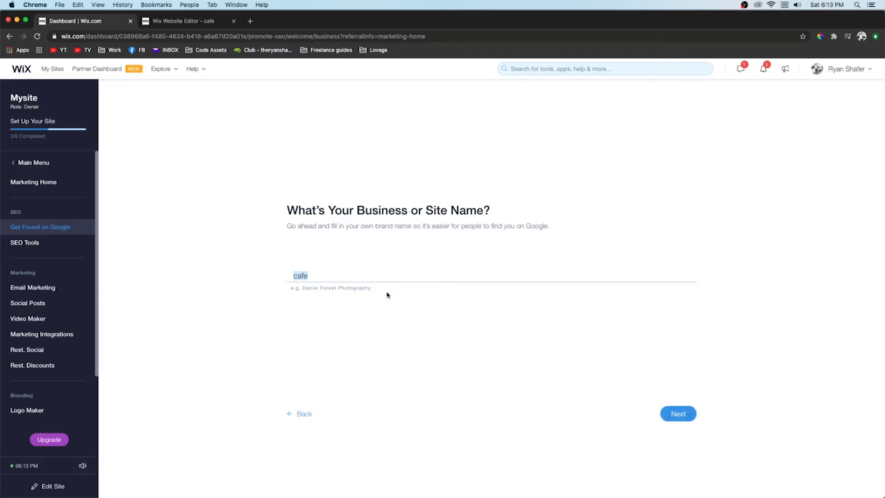
pyautogui.click(310, 275)
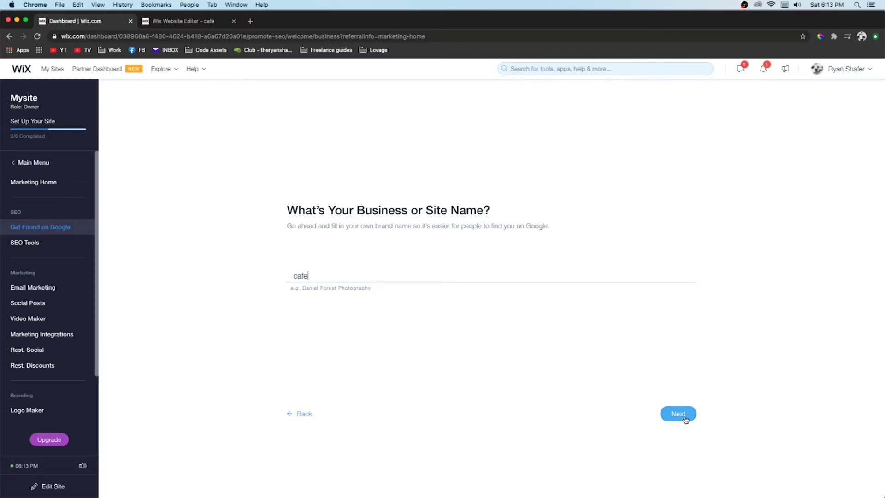
pyautogui.moveTo(312, 275); pyautogui.dragTo(257, 275)
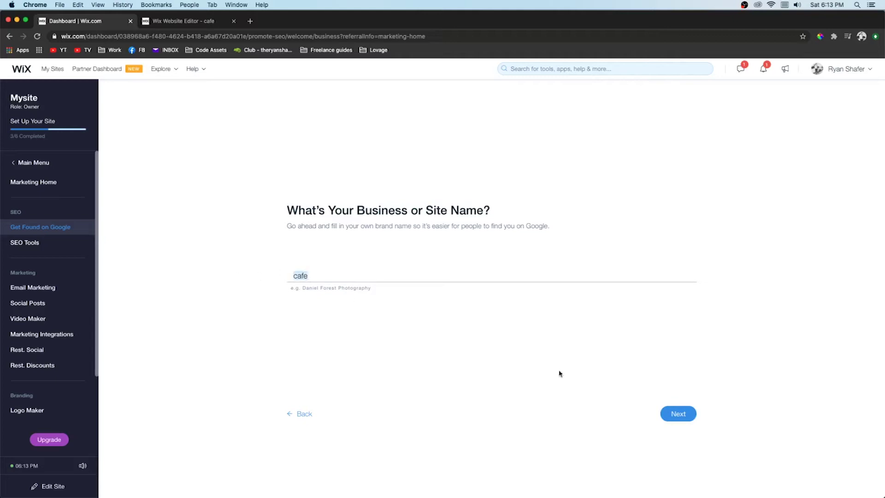
pyautogui.click(668, 408)
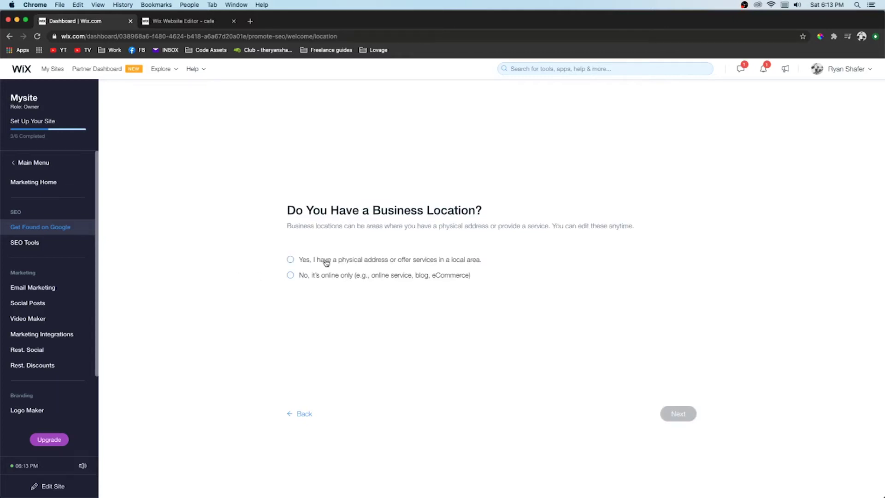
pyautogui.click(327, 263)
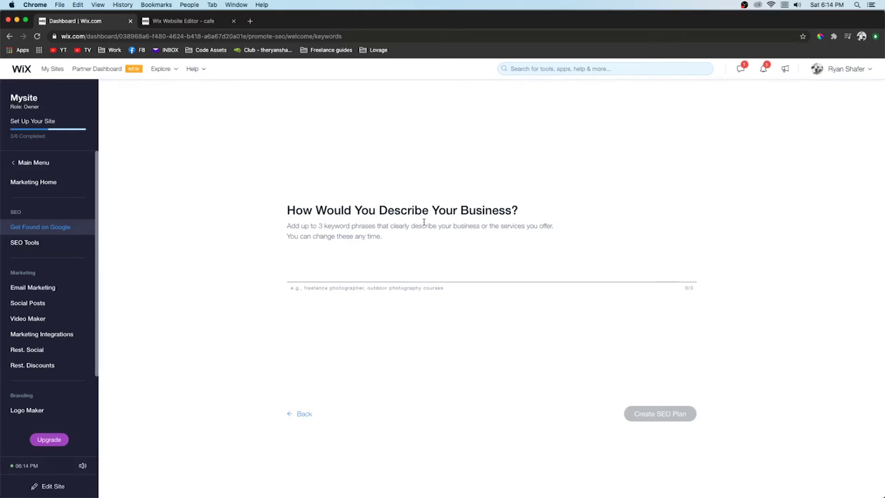
# - Add the keyword 'Best Coffee in Dallas' and create the SEO plan
pyautogui.moveTo(321, 225); pyautogui.dragTo(376, 227)
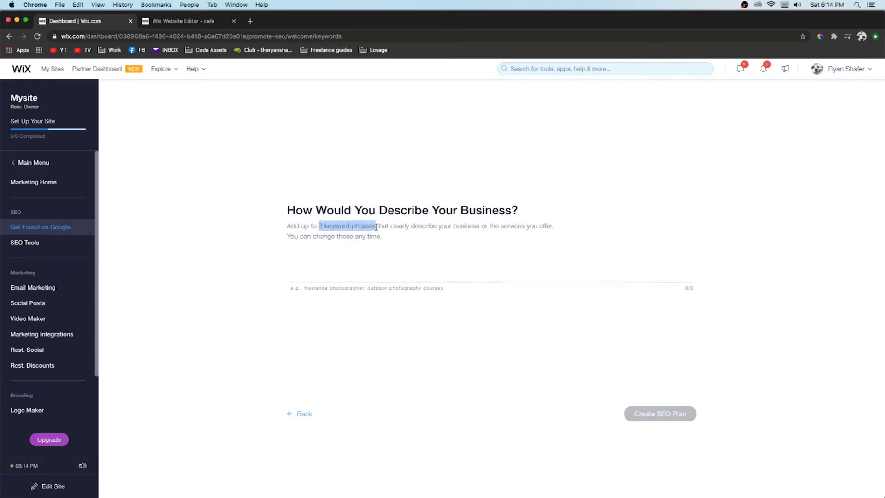
pyautogui.click(353, 266)
pyautogui.write('Best Coffee in Dallas')
pyautogui.press('Return')
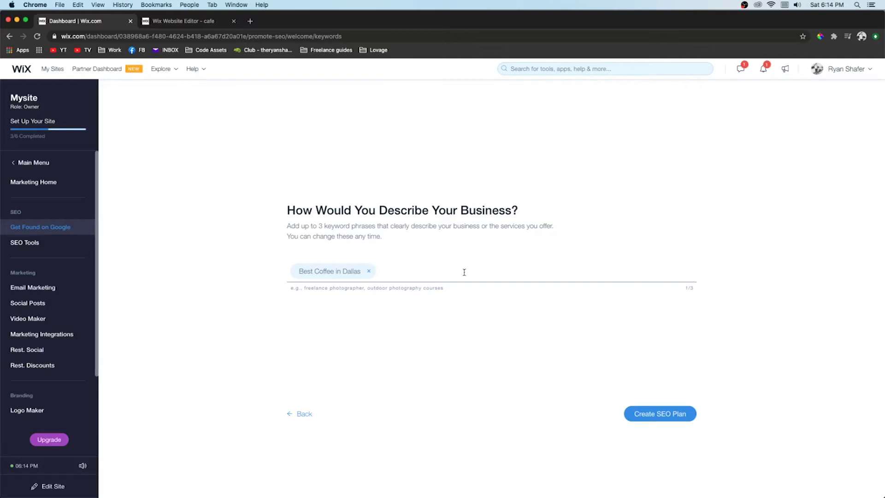
pyautogui.click(666, 418)
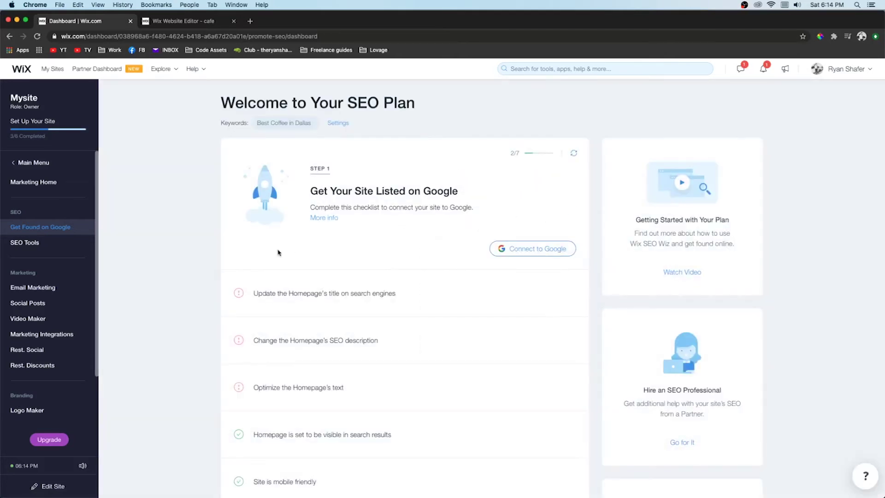
# - Look over the SEO plan checklist and bring the Wix Editor tab back
pyautogui.scroll(-3, 279, 253)
pyautogui.scroll(3, 279, 252)
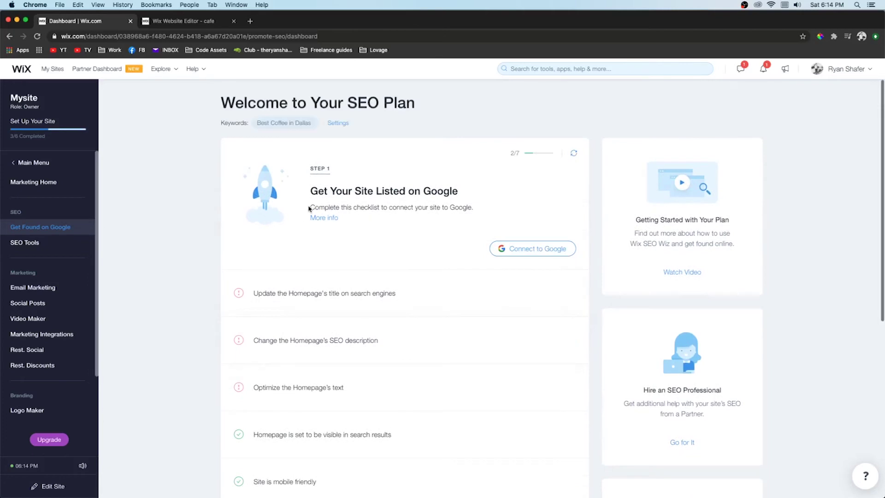
pyautogui.moveTo(331, 102); pyautogui.dragTo(341, 102)
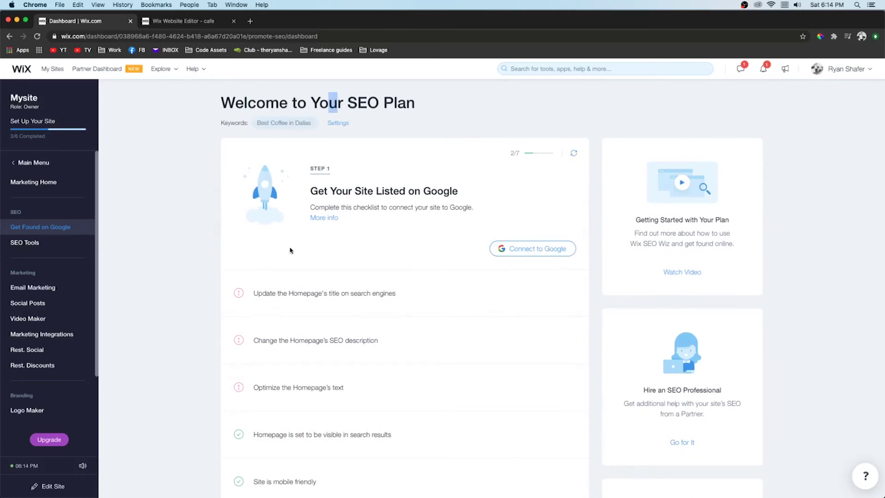
pyautogui.scroll(-5, 302, 285)
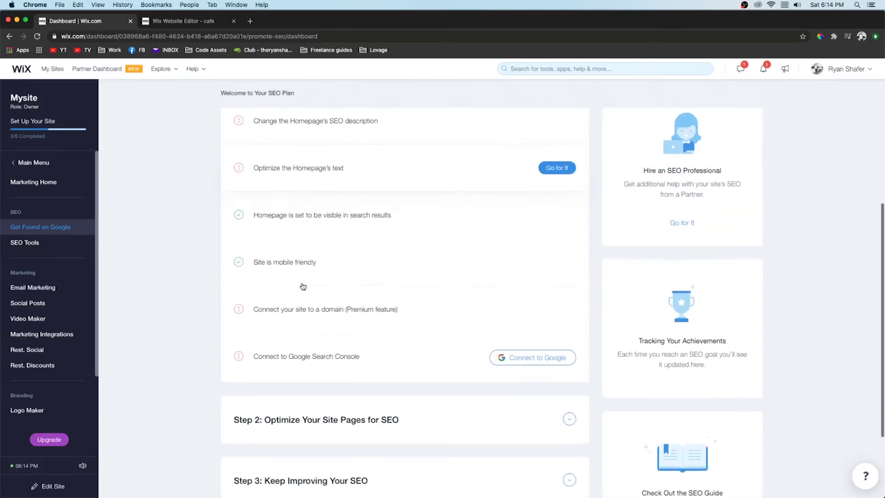
pyautogui.scroll(-2, 302, 286)
pyautogui.scroll(6, 303, 286)
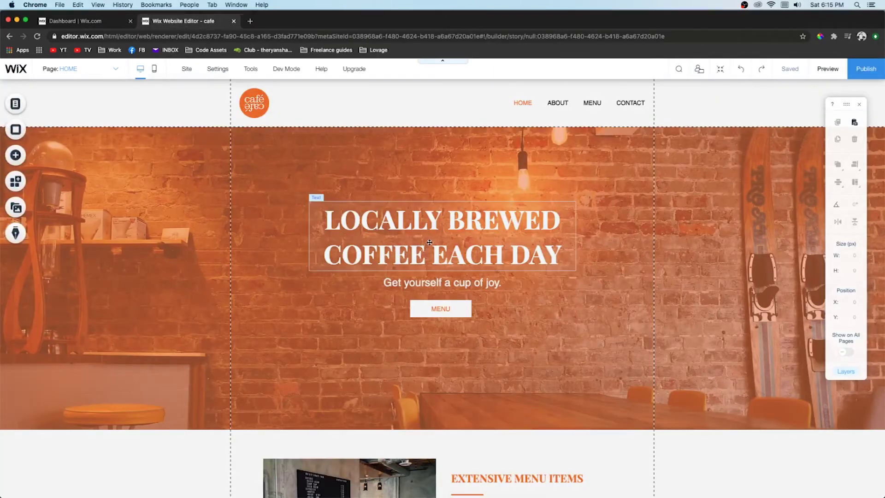
# - Change the HOME page's SEO title from 'HOME | Mysite' to 'HOME | Cafe | Dallas, TX'
pyautogui.click(17, 105)
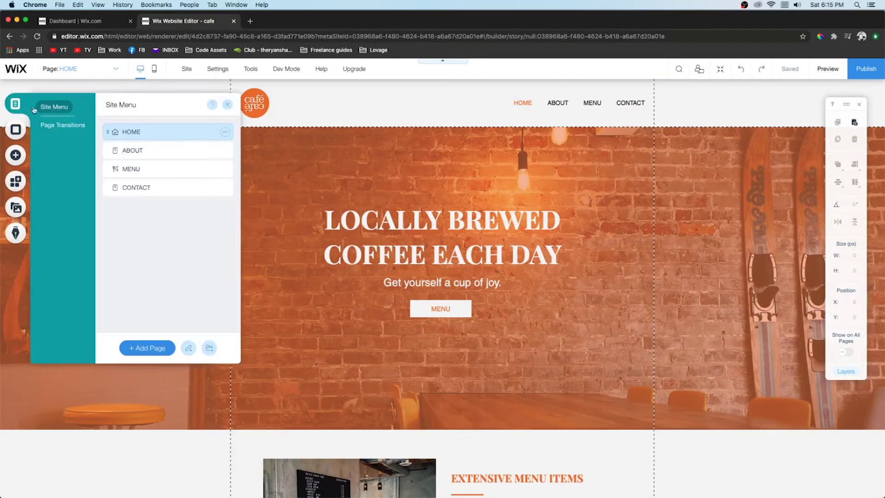
pyautogui.click(224, 133)
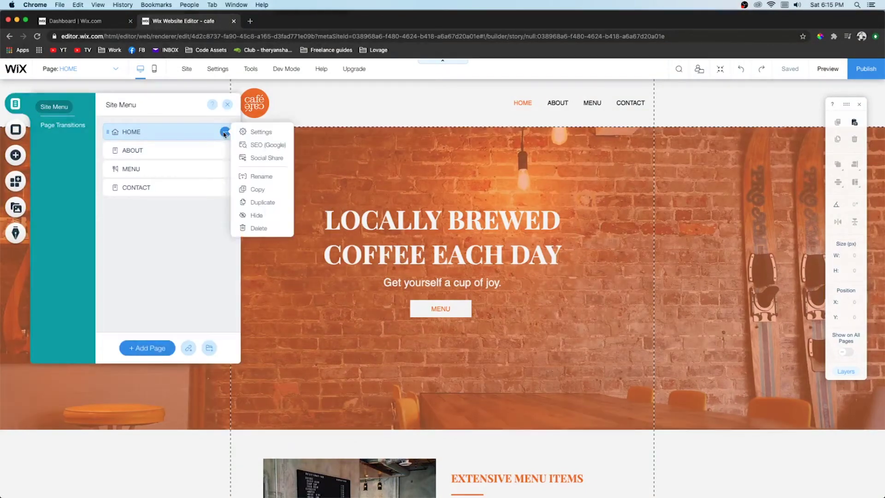
pyautogui.click(263, 146)
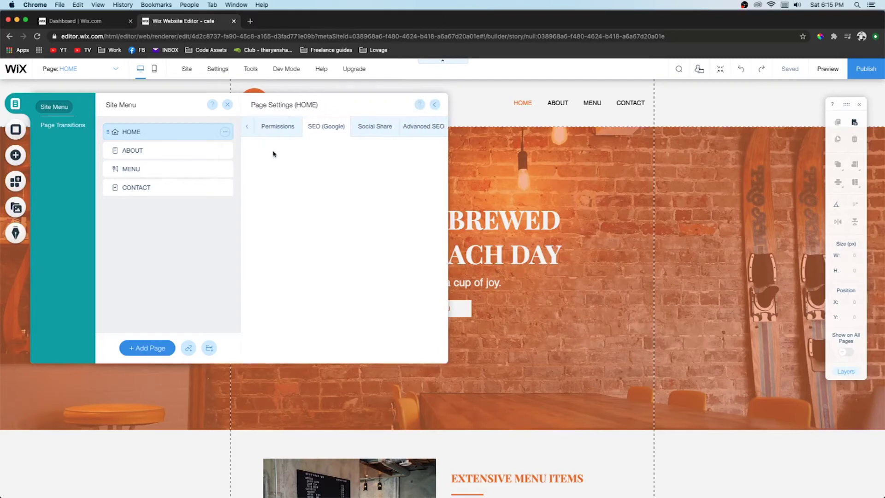
pyautogui.scroll(-2, 310, 242)
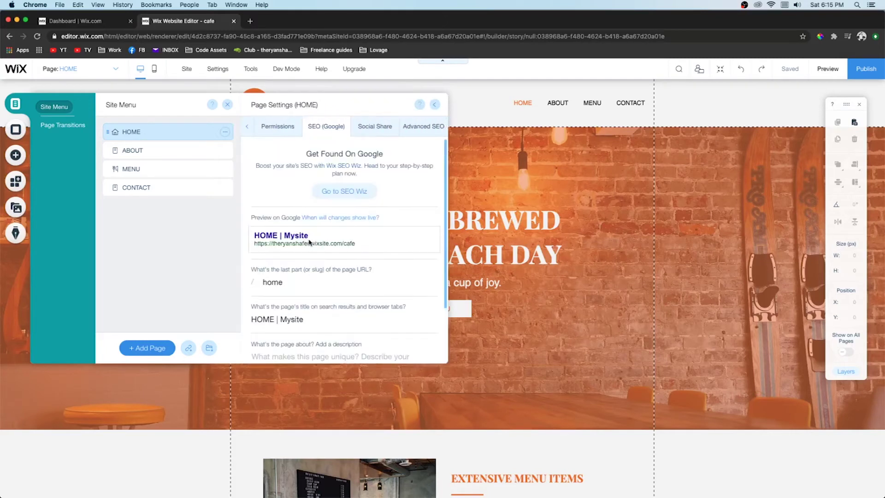
pyautogui.scroll(-1, 318, 286)
pyautogui.scroll(-1, 323, 290)
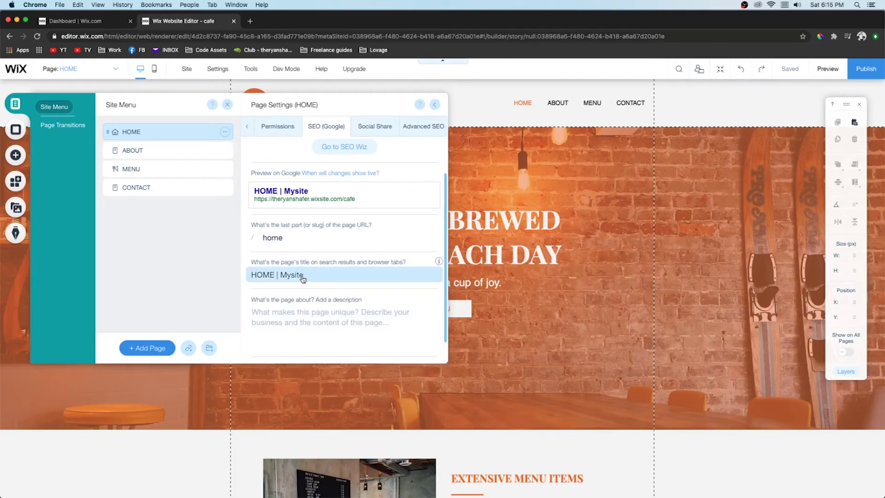
pyautogui.click(307, 276)
pyautogui.press('BackSpace')
pyautogui.press('BackSpace')
pyautogui.press('BackSpace')
pyautogui.press('BackSpace')
pyautogui.press('BackSpace')
pyautogui.press('BackSpace')
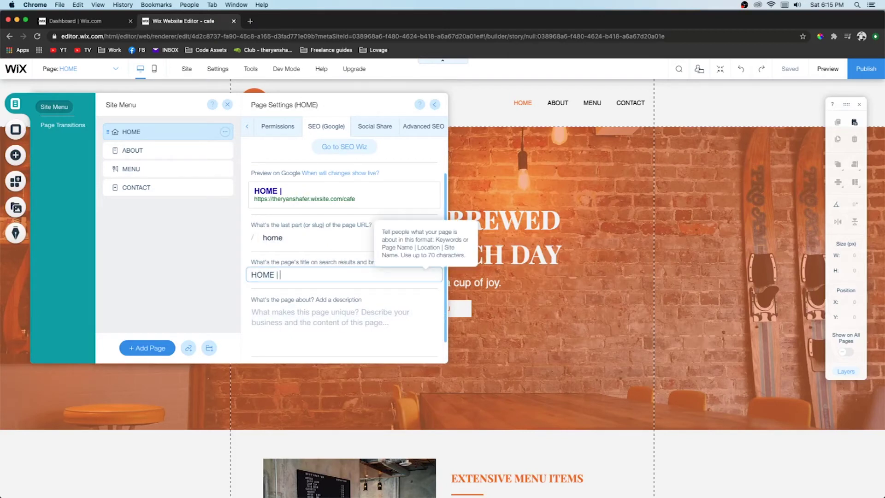
pyautogui.write('Cafe | Dallas')
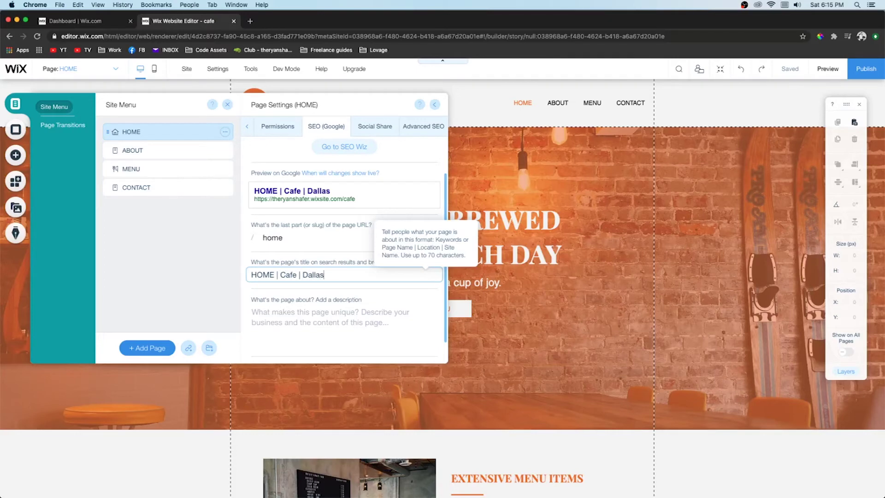
pyautogui.write(', TX')
# - Copy the 'LOCALLY BREWED COFFEE EACH DAY' headline and reopen HOME's SEO (Google) settings
pyautogui.click(466, 229)
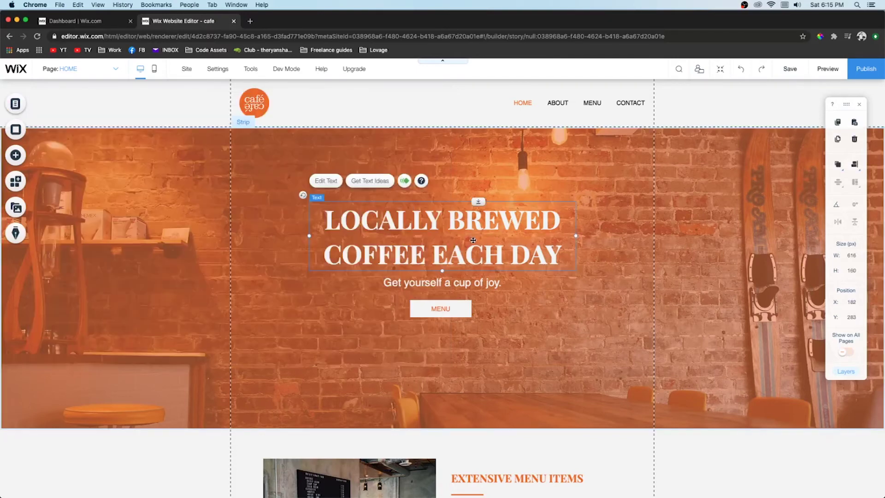
pyautogui.click(325, 181)
pyautogui.press('super+c')
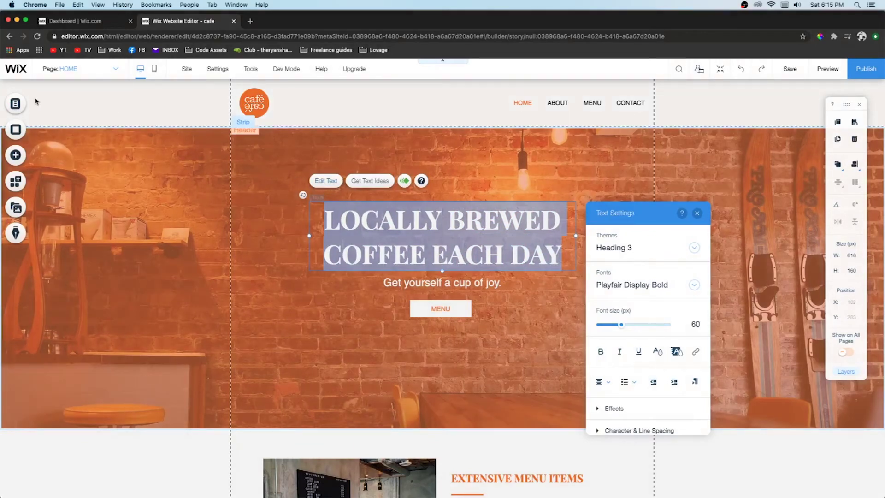
pyautogui.click(15, 103)
pyautogui.click(225, 132)
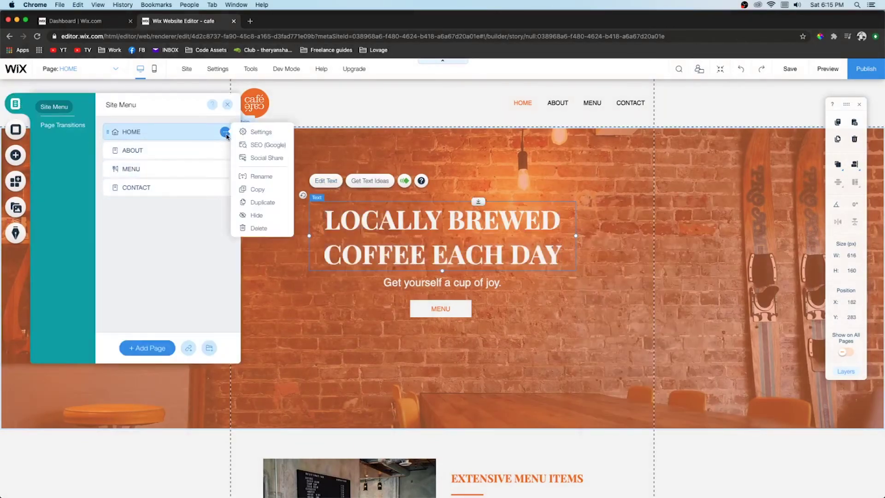
pyautogui.click(266, 145)
# - Paste the headline as HOME's single-line SEO description, then go to Social Share settings
pyautogui.scroll(-3, 300, 292)
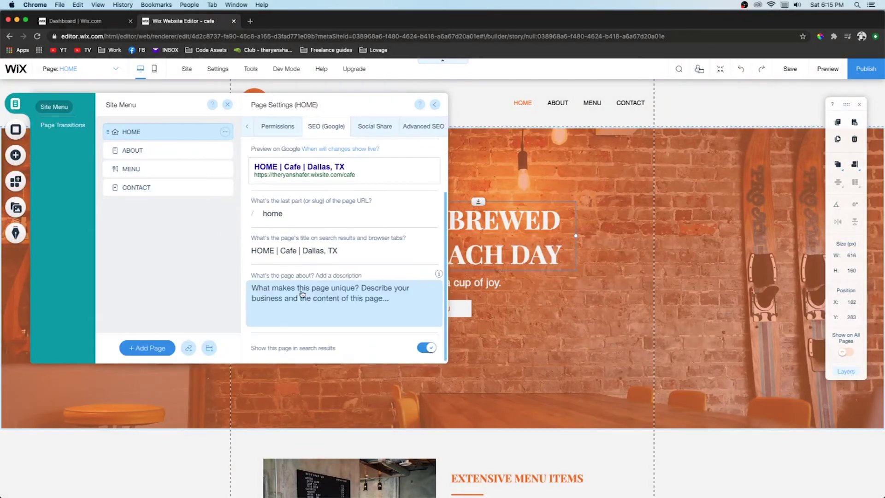
pyautogui.click(296, 293)
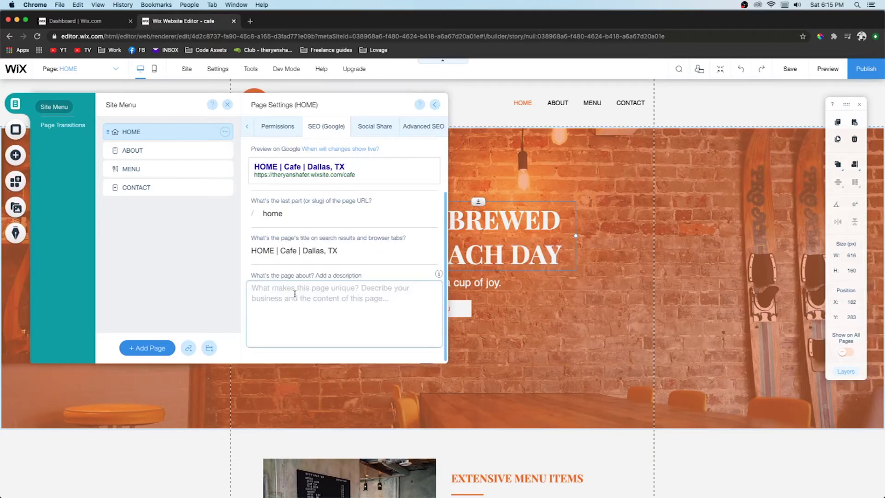
pyautogui.press('super+v')
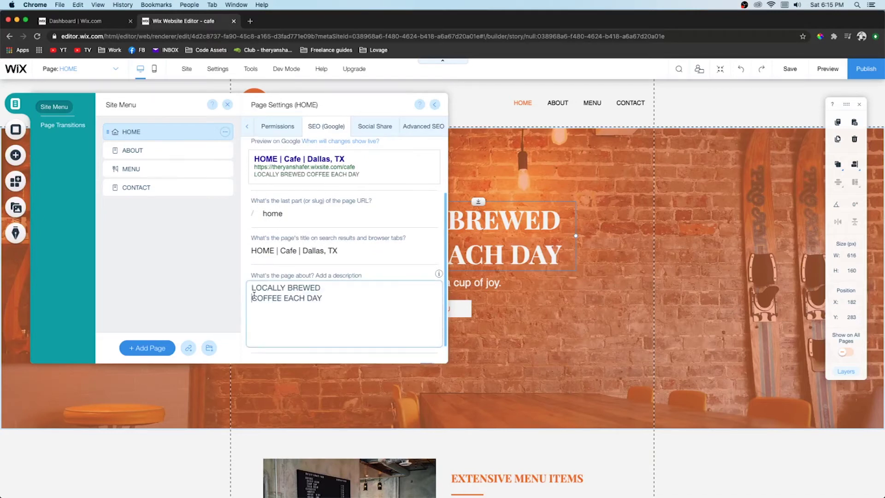
pyautogui.press('BackSpace')
pyautogui.moveTo(401, 288); pyautogui.dragTo(225, 293)
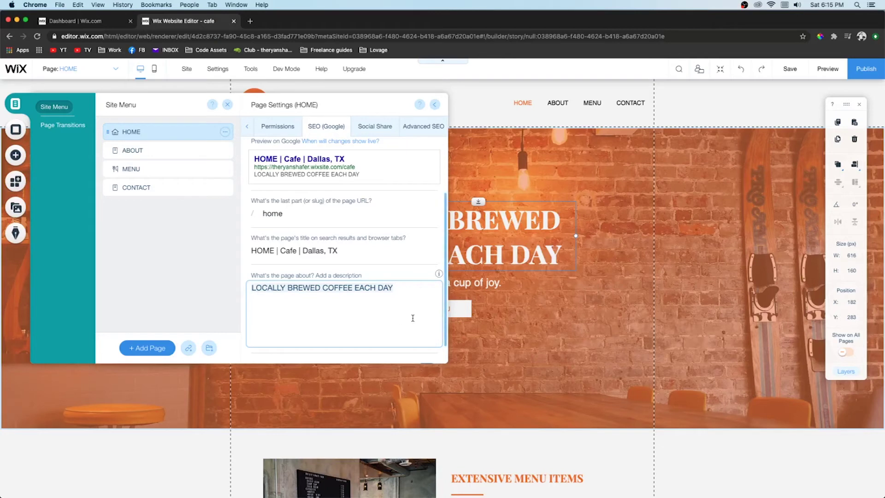
pyautogui.click(408, 277)
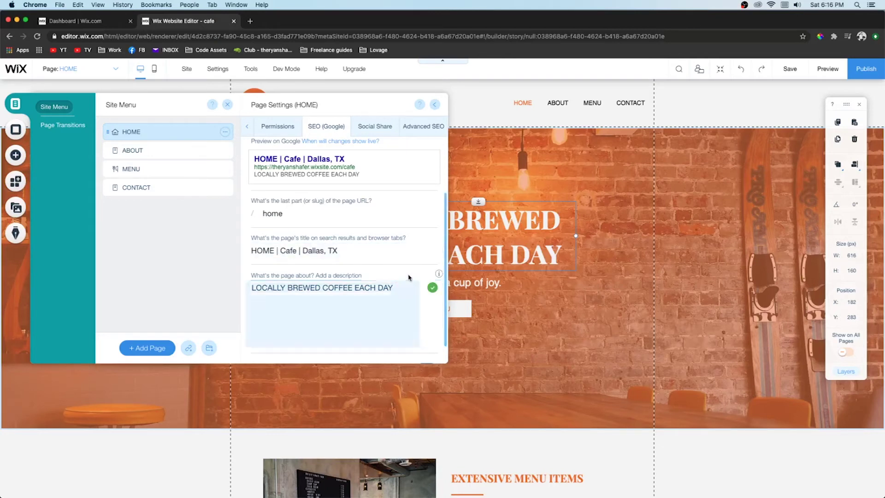
pyautogui.click(375, 127)
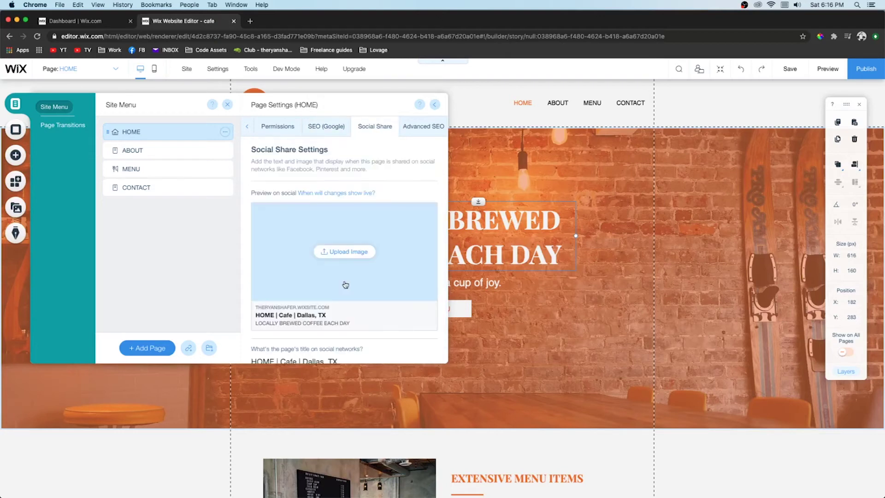
# - Set Begin._edited.jpg as HOME's social share image, then return to its SEO (Google) settings
pyautogui.scroll(-3, 345, 285)
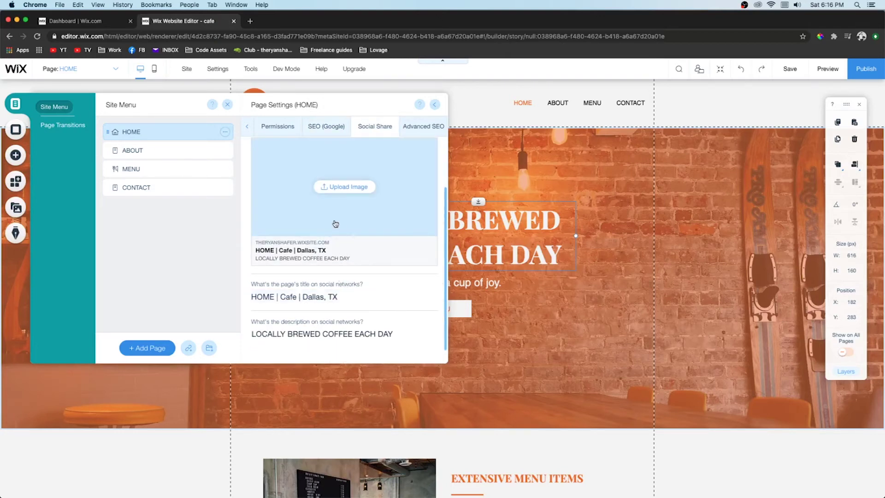
pyautogui.scroll(3, 336, 224)
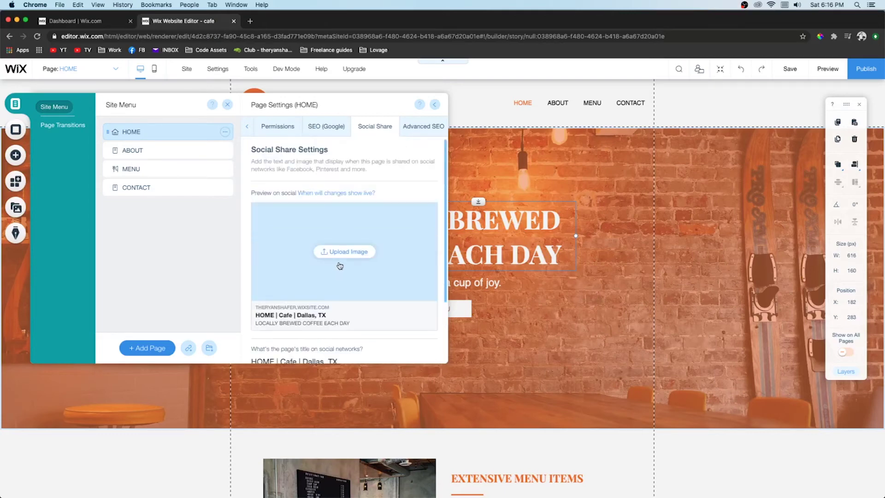
pyautogui.click(345, 251)
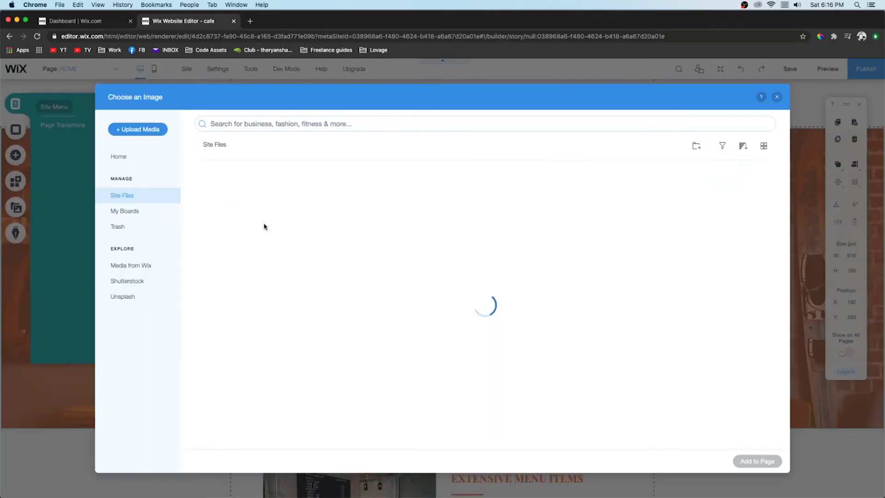
pyautogui.click(316, 220)
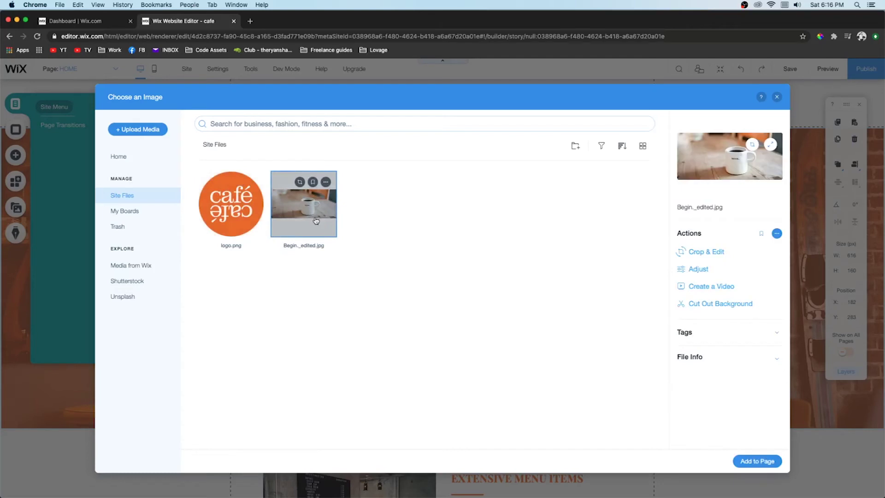
pyautogui.doubleClick(316, 220)
pyautogui.scroll(-2, 373, 275)
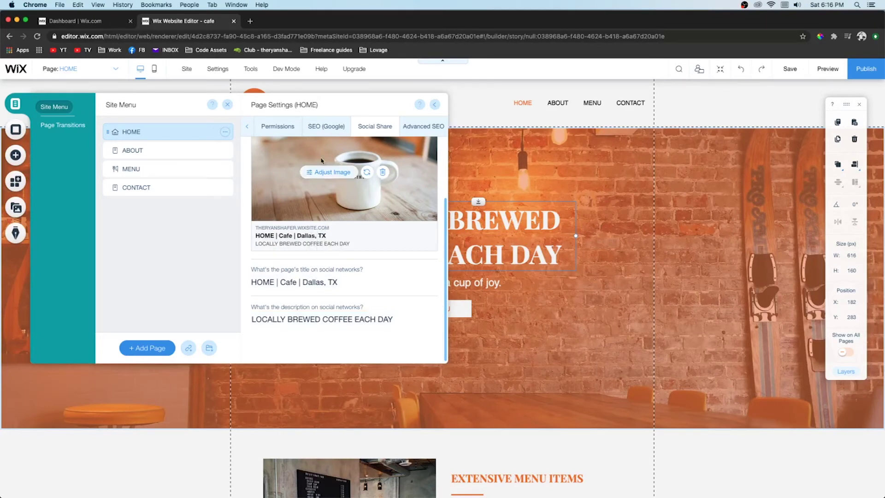
pyautogui.click(326, 128)
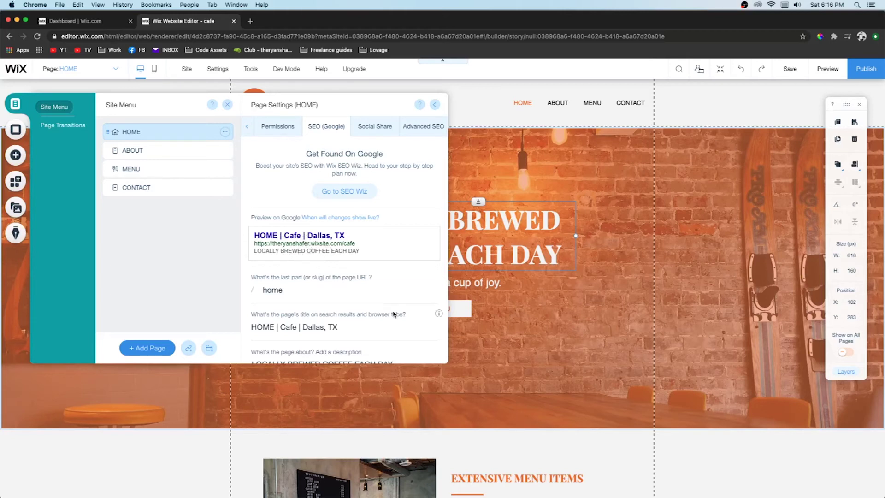
pyautogui.scroll(-2, 351, 270)
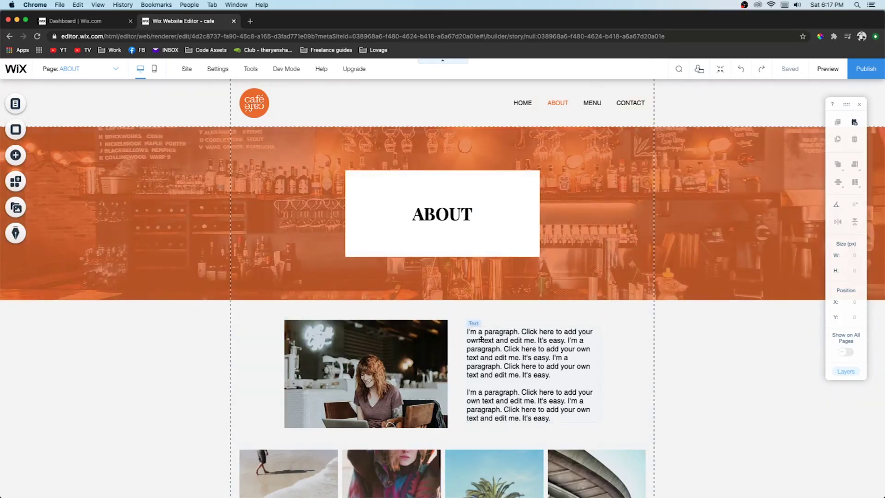
# - Scroll through the ABOUT page in the desktop layout
pyautogui.scroll(-4, 481, 340)
pyautogui.scroll(4, 481, 341)
# - In mobile view, shrink the ABOUT heading two sizes and move its box lower in the banner
pyautogui.click(155, 73)
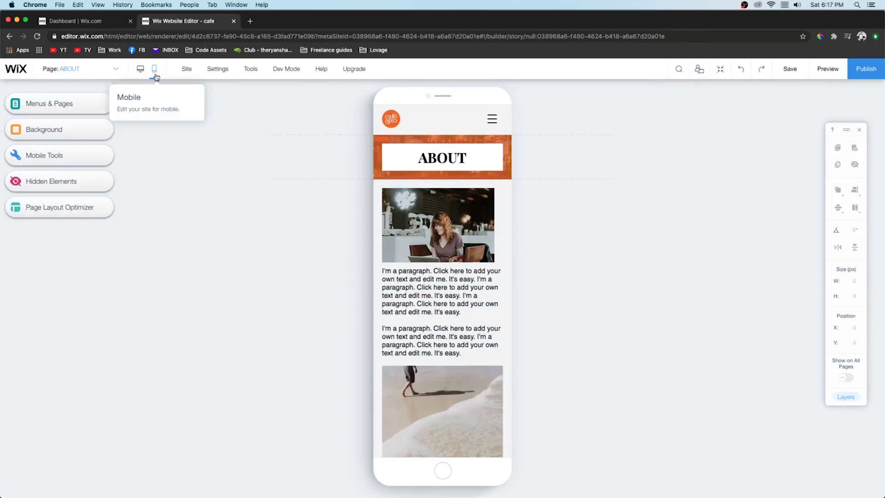
pyautogui.scroll(-7, 457, 230)
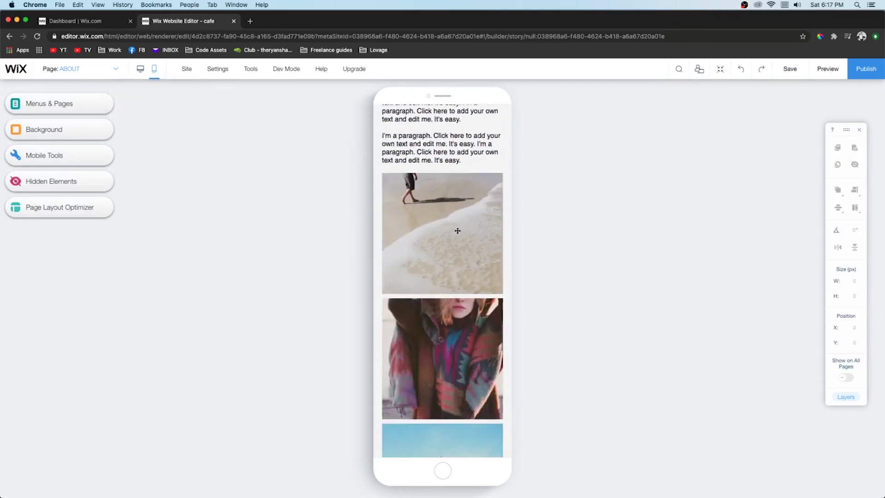
pyautogui.scroll(-6, 457, 230)
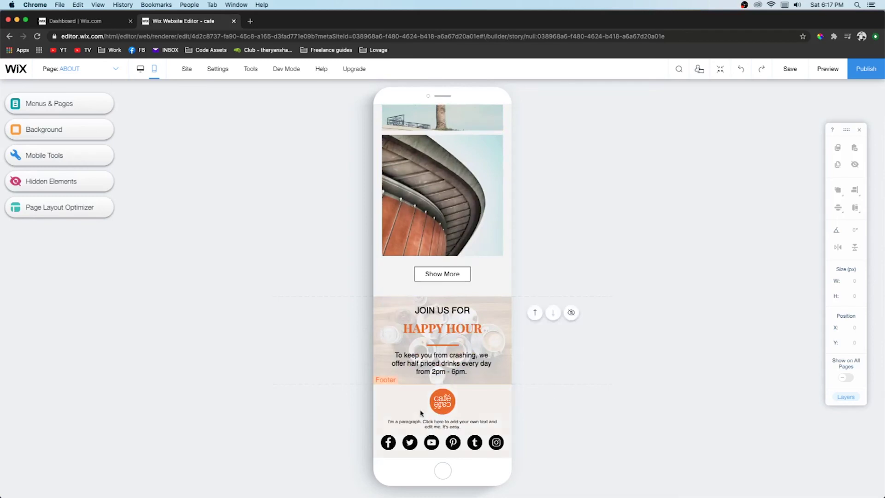
pyautogui.scroll(14, 446, 394)
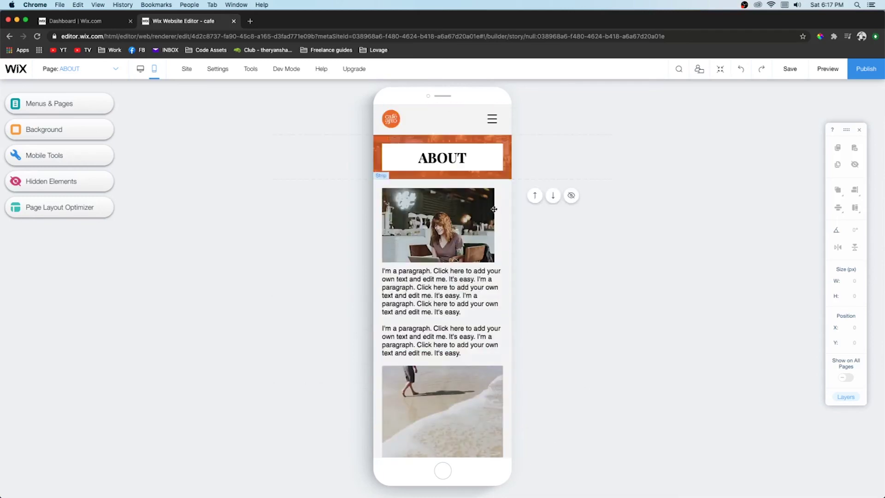
pyautogui.click(458, 158)
pyautogui.click(458, 157)
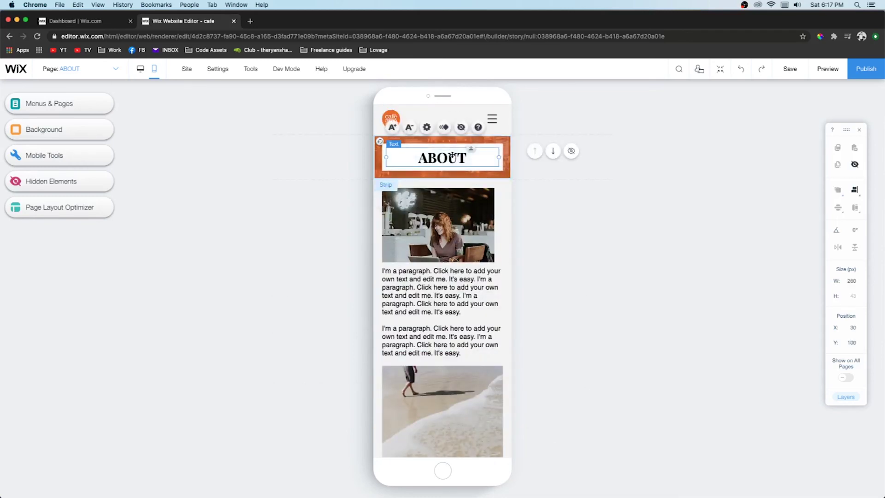
pyautogui.click(410, 129)
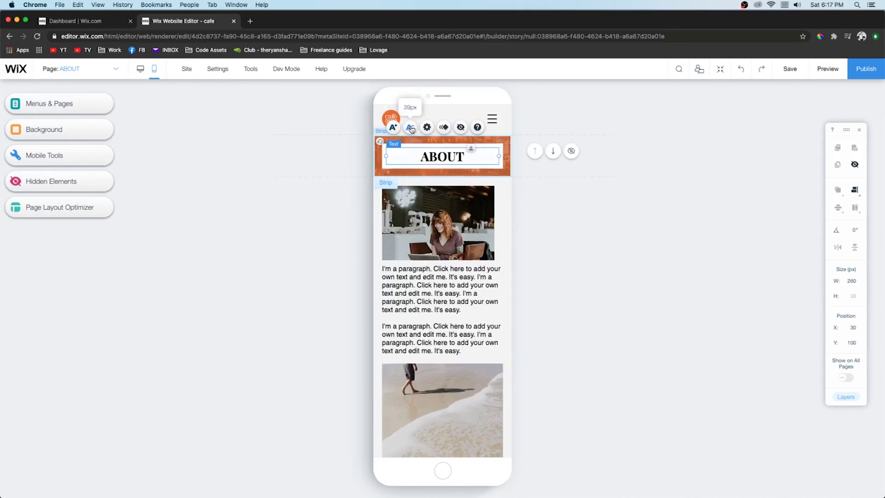
pyautogui.click(411, 128)
pyautogui.click(495, 162)
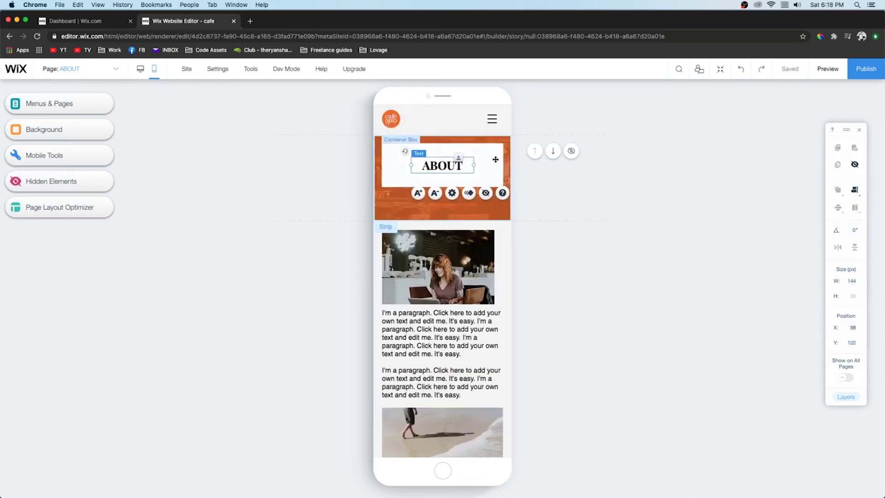
pyautogui.moveTo(494, 162); pyautogui.dragTo(494, 175)
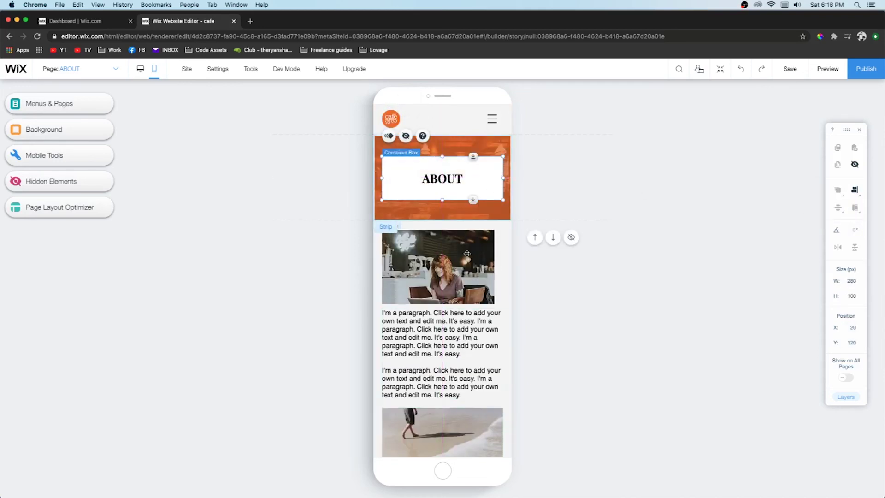
# - Reduce the ABOUT paragraph to 13px and shift the laptop photo right to centre it
pyautogui.click(449, 350)
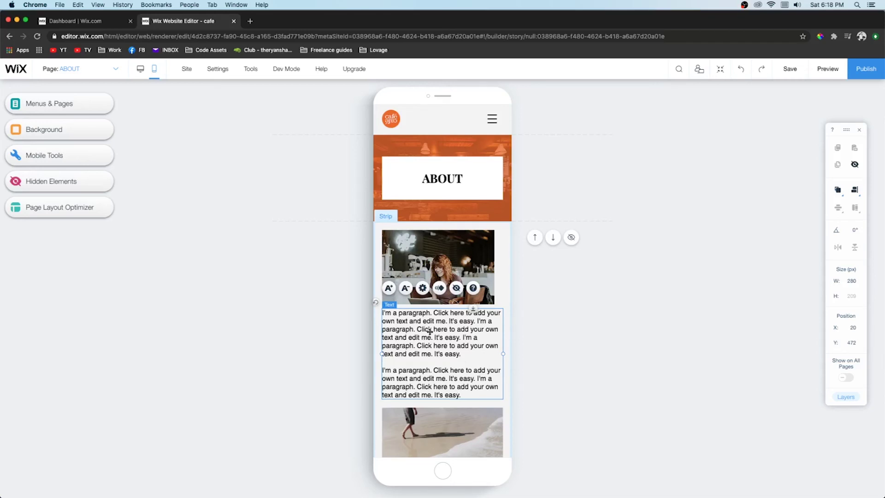
pyautogui.click(406, 289)
pyautogui.click(405, 290)
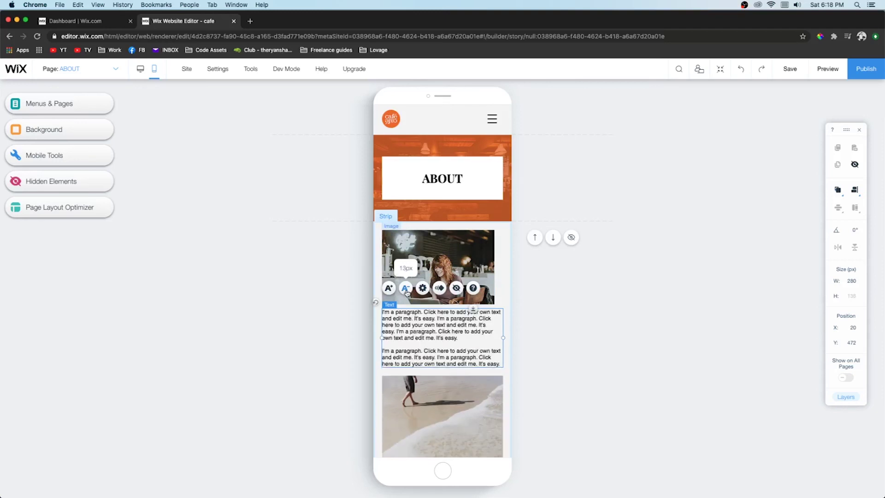
pyautogui.click(472, 264)
pyautogui.moveTo(473, 264); pyautogui.dragTo(475, 264)
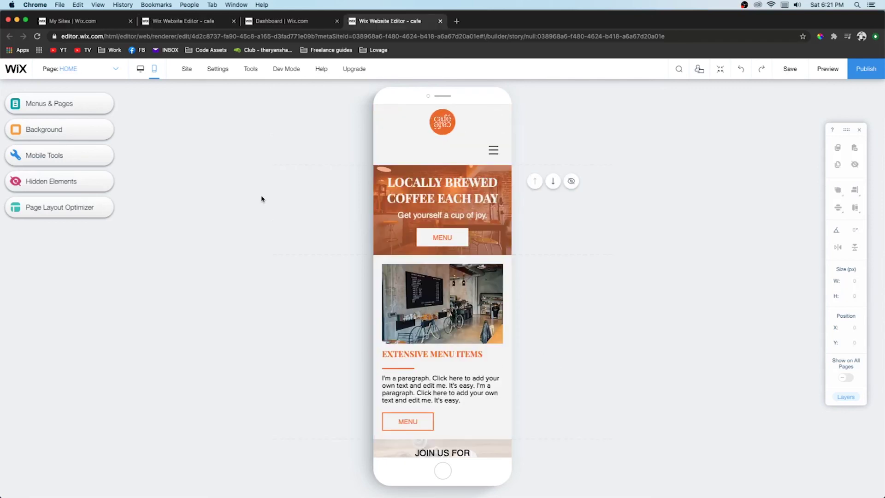
# - Scroll down through the HOME page's mobile layout to review events and opening hours
pyautogui.scroll(-6, 261, 199)
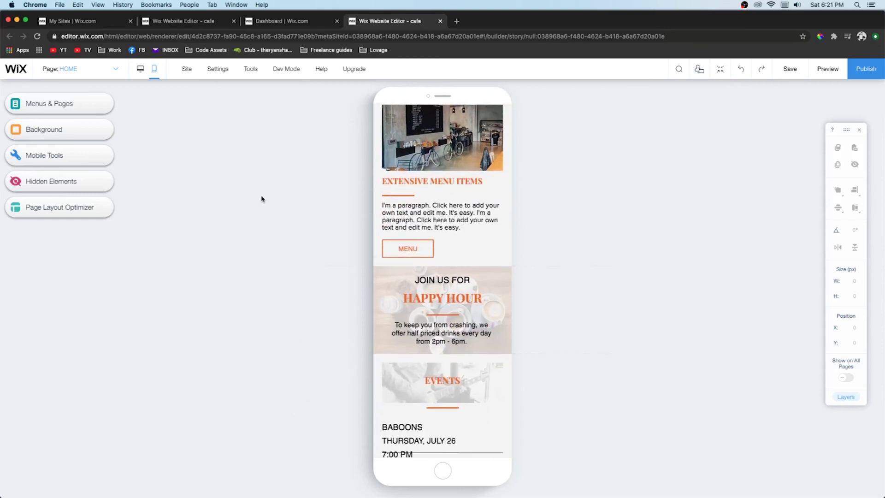
pyautogui.scroll(-10, 261, 199)
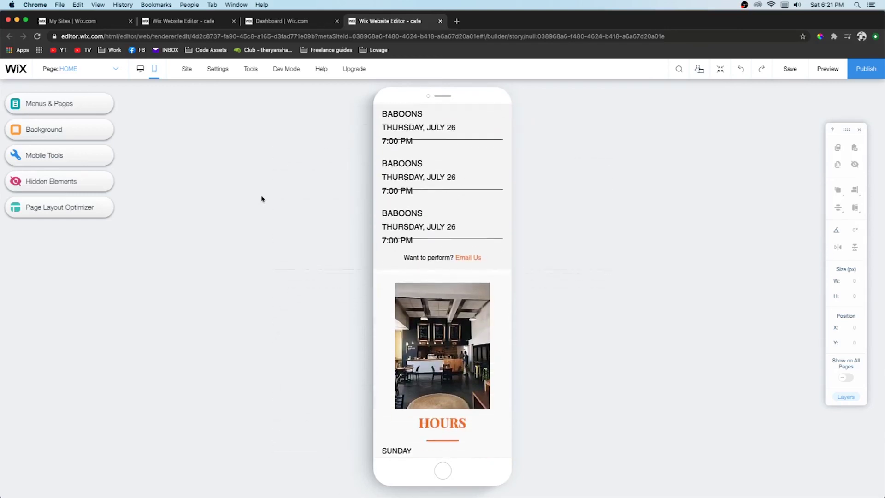
pyautogui.scroll(-12, 261, 199)
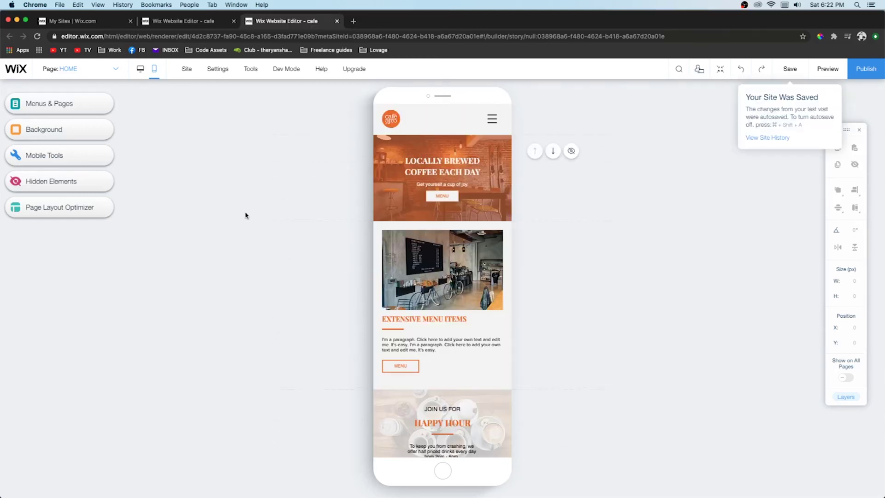
pyautogui.scroll(-7, 245, 215)
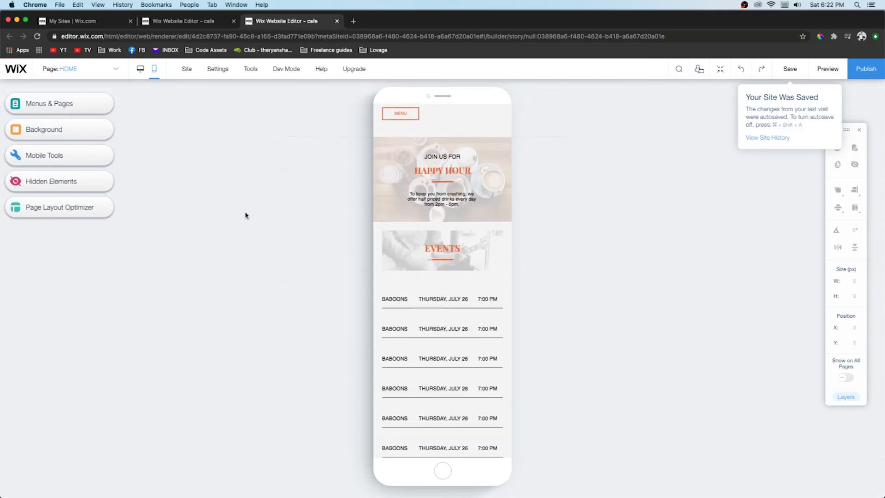
pyautogui.scroll(-7, 245, 215)
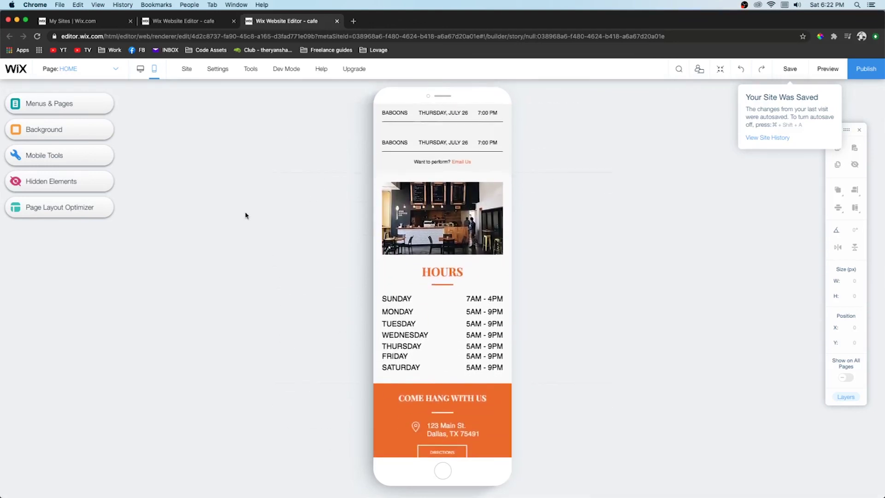